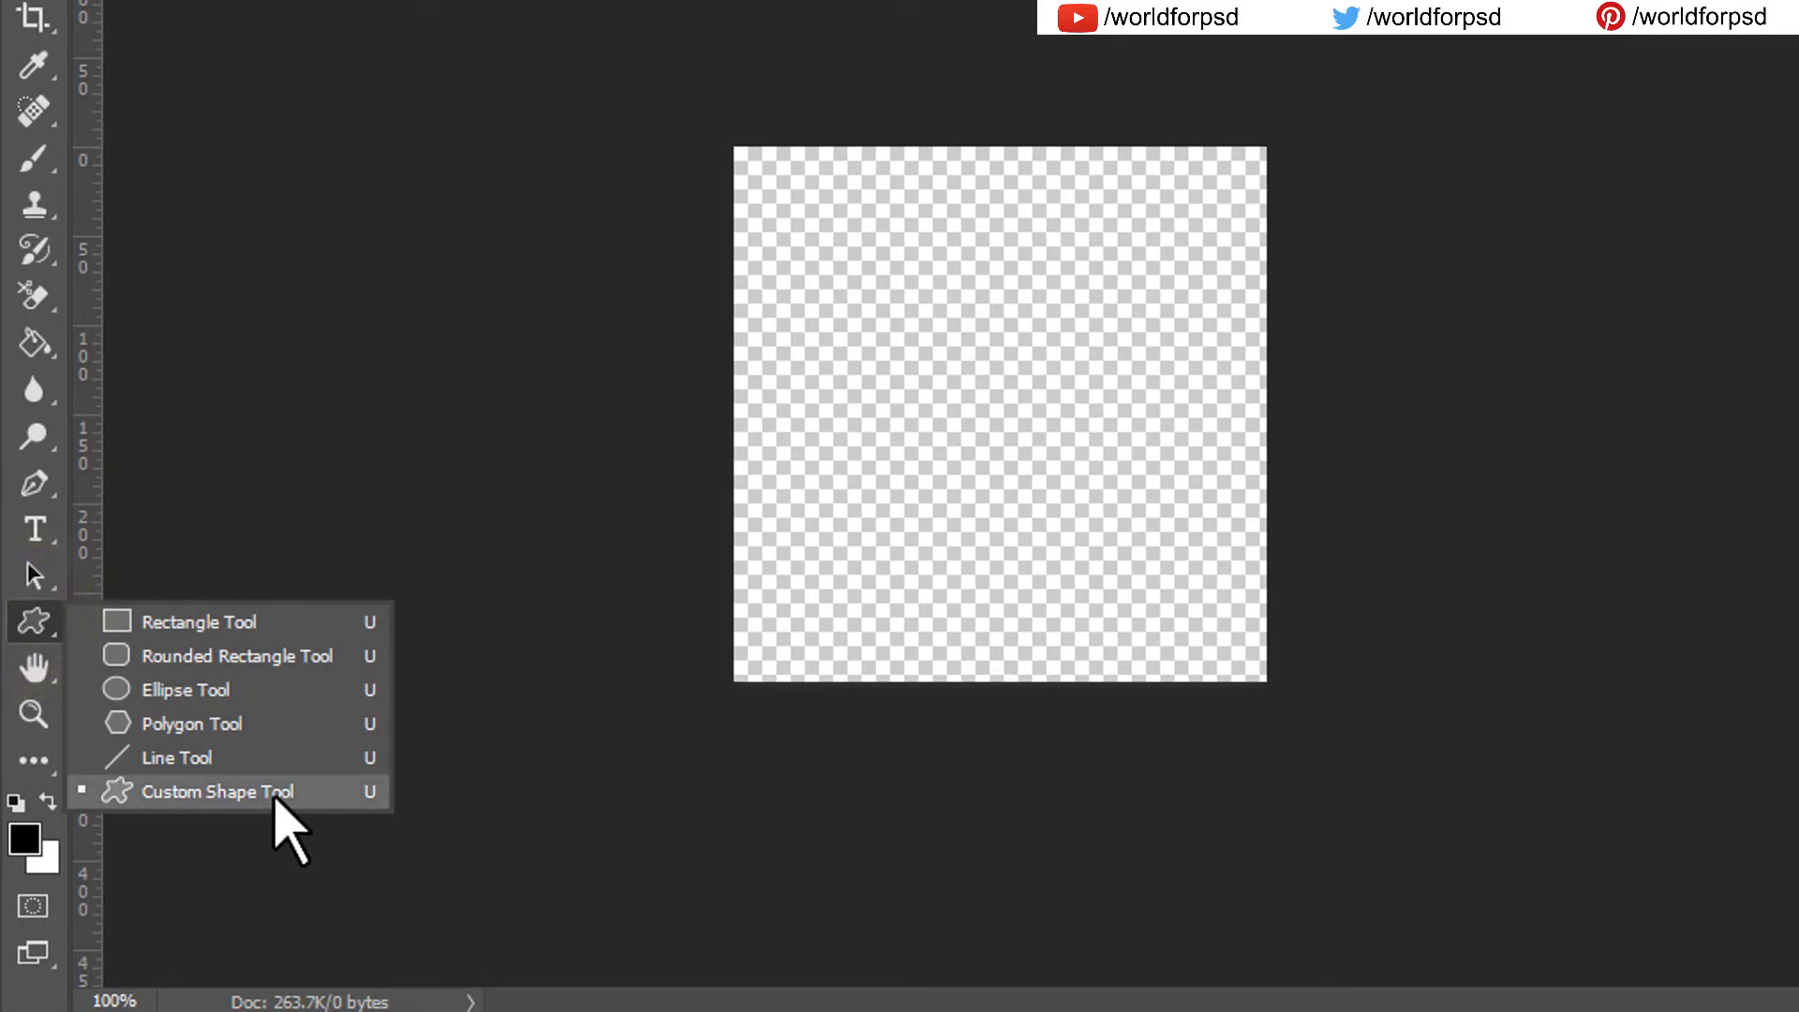
# Set up the Custom Shape tool with the solid pine tree shape.
pyautogui.click(335, 791)
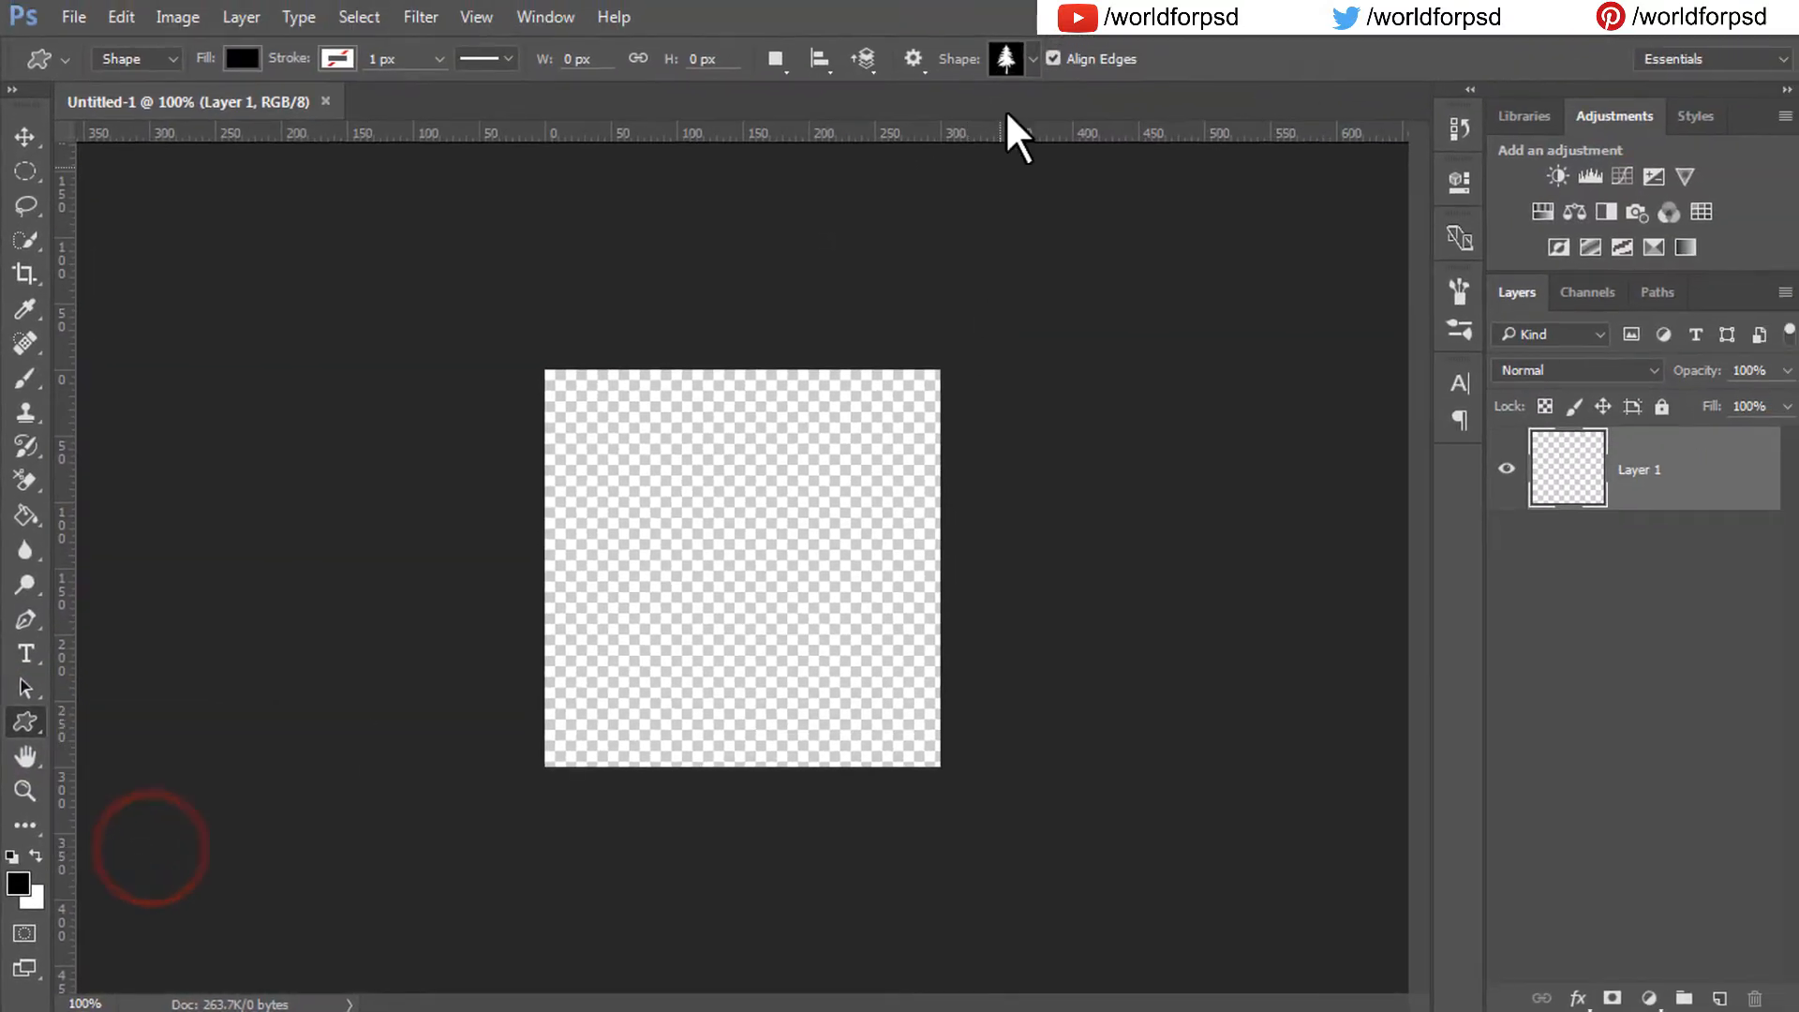
pyautogui.click(1030, 58)
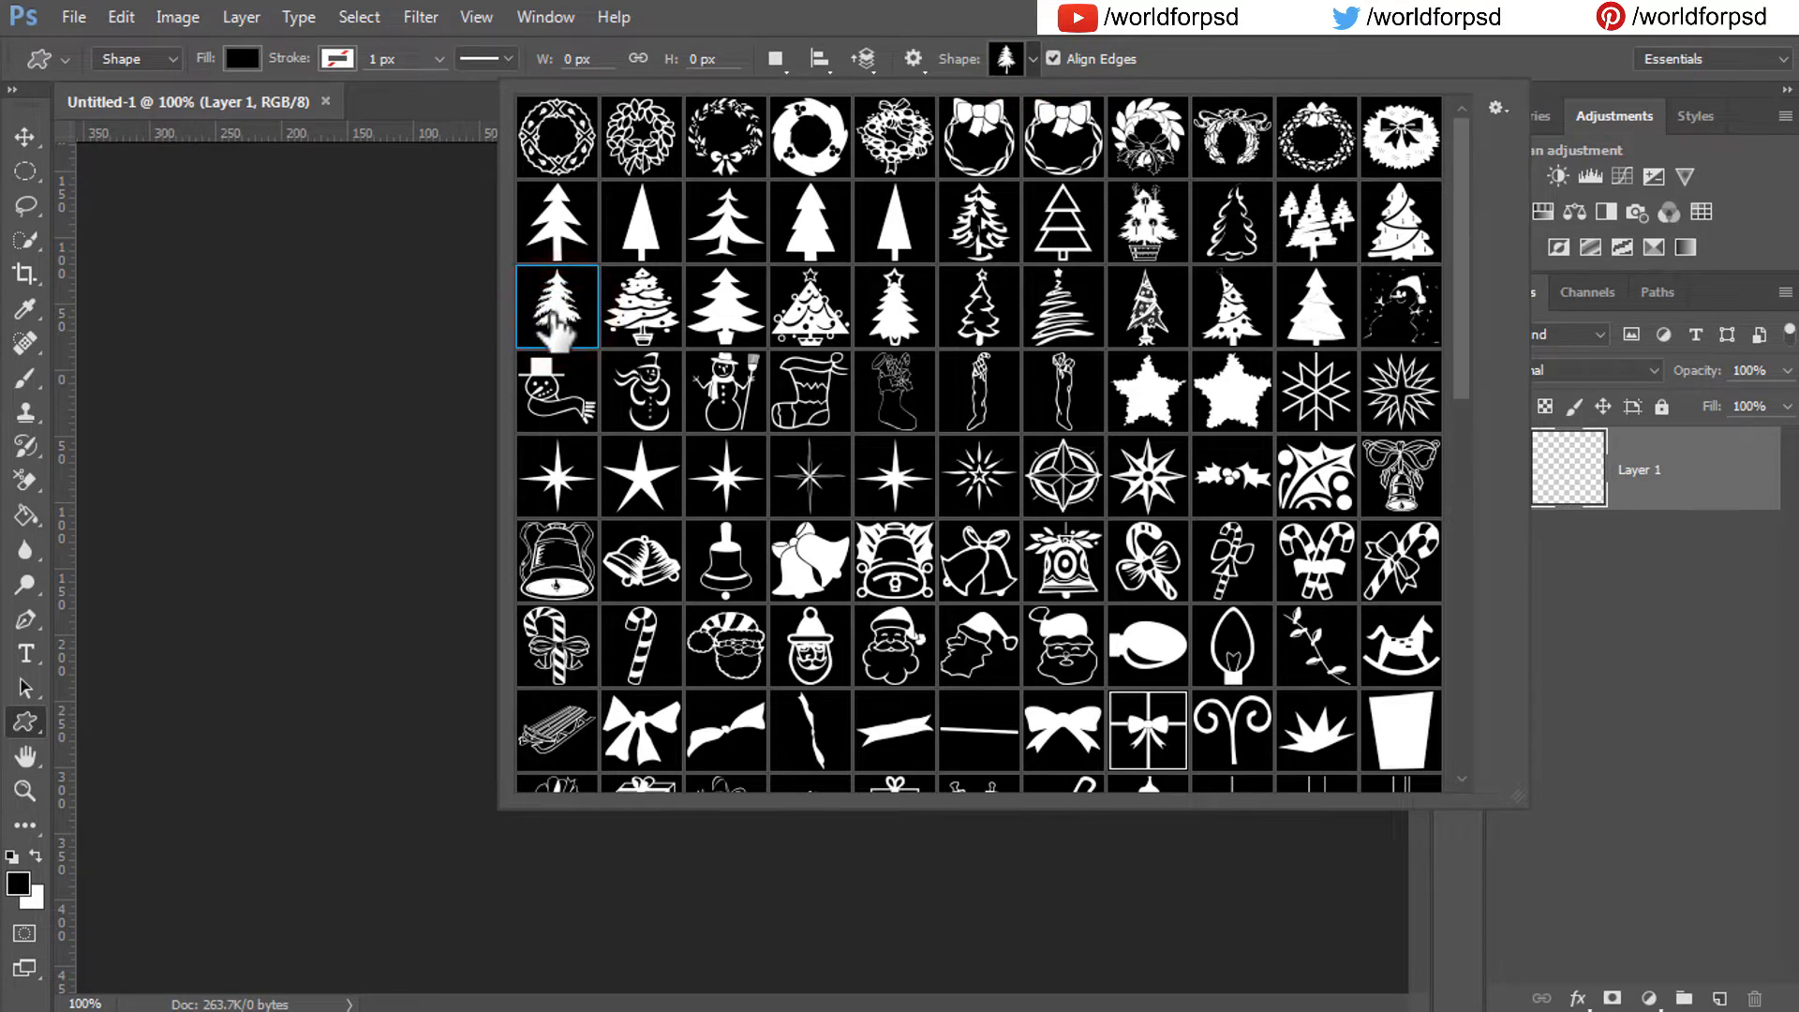
pyautogui.click(1226, 32)
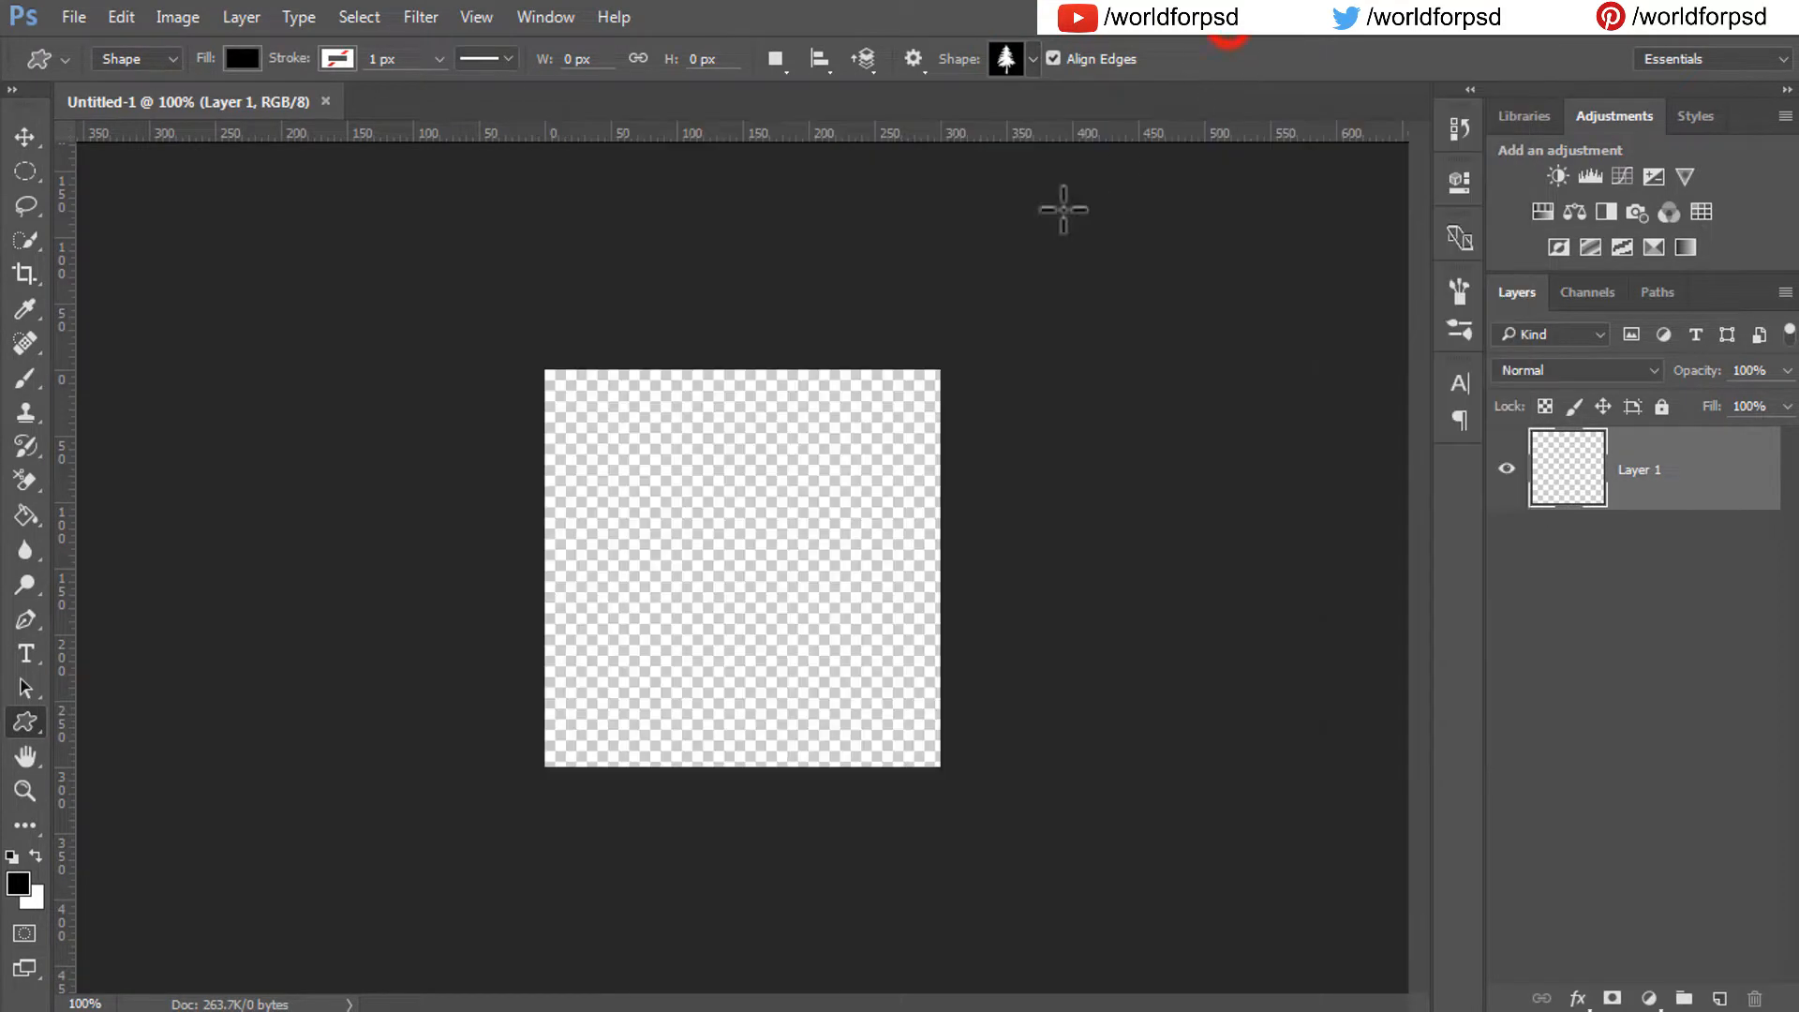
# Set the foreground color to a dark green with a hue of 114°.
pyautogui.click(18, 881)
pyautogui.click(1336, 631)
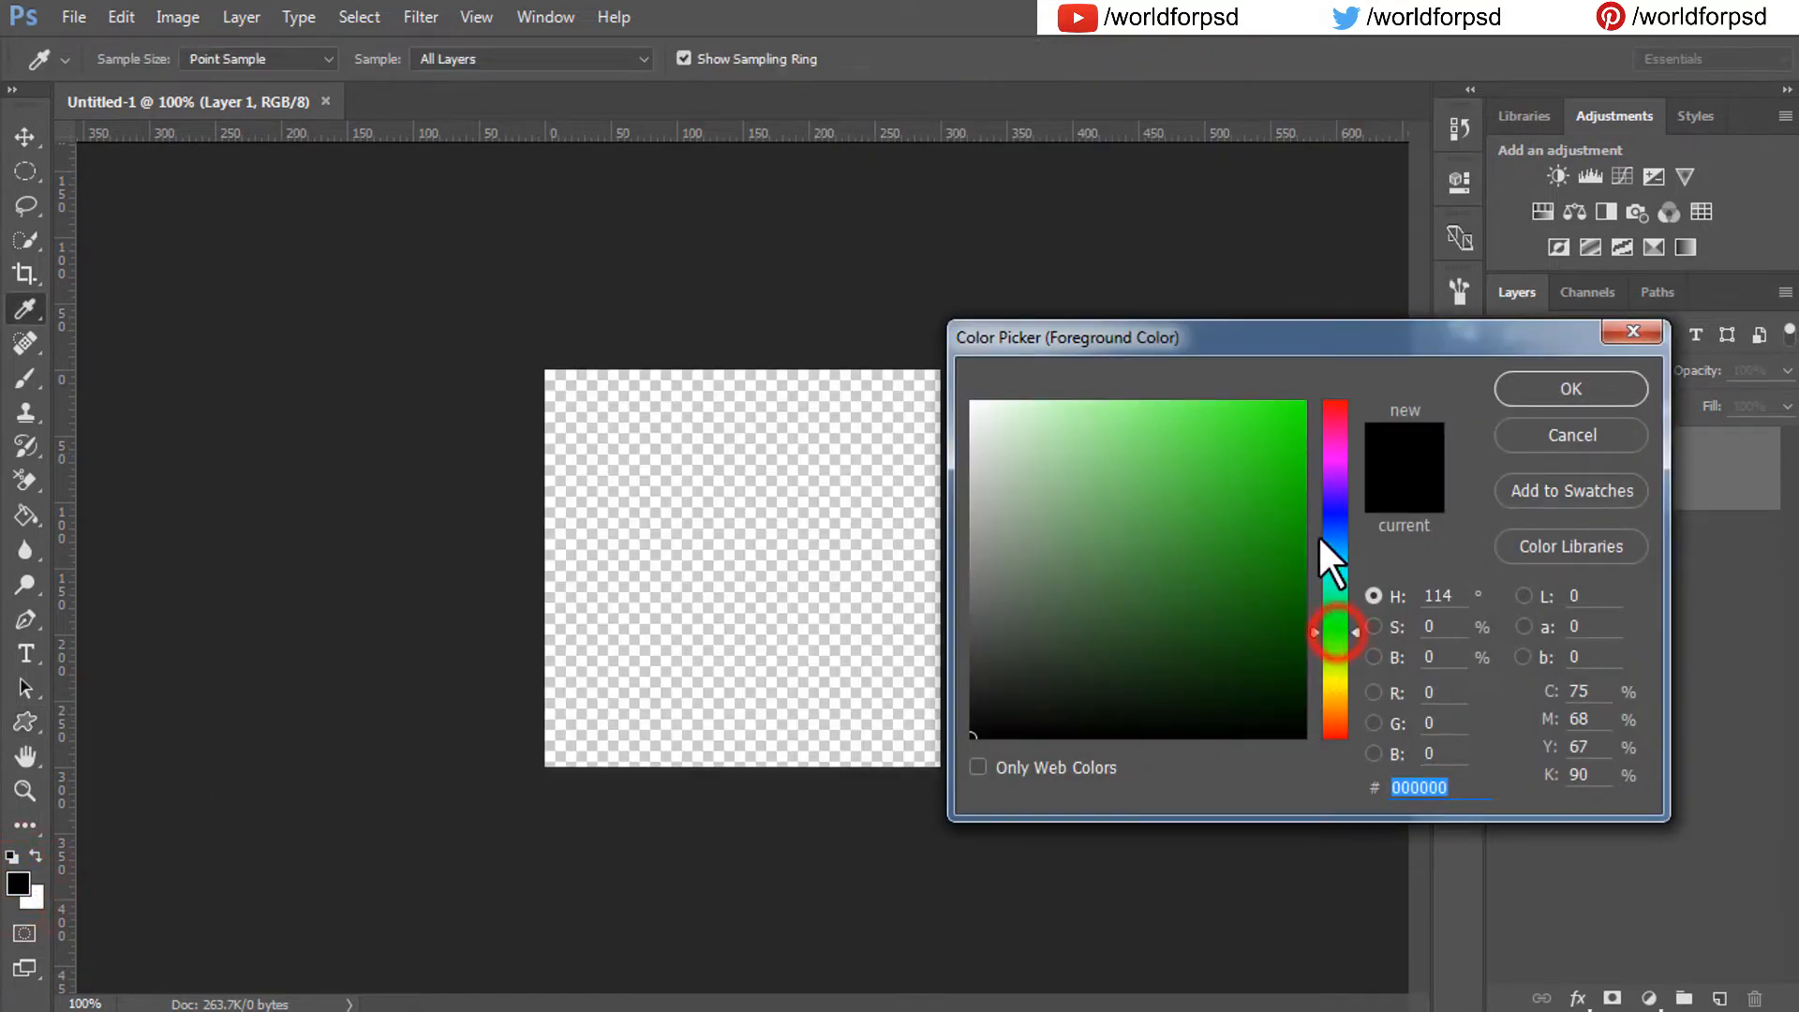
pyautogui.click(1289, 545)
pyautogui.click(1536, 390)
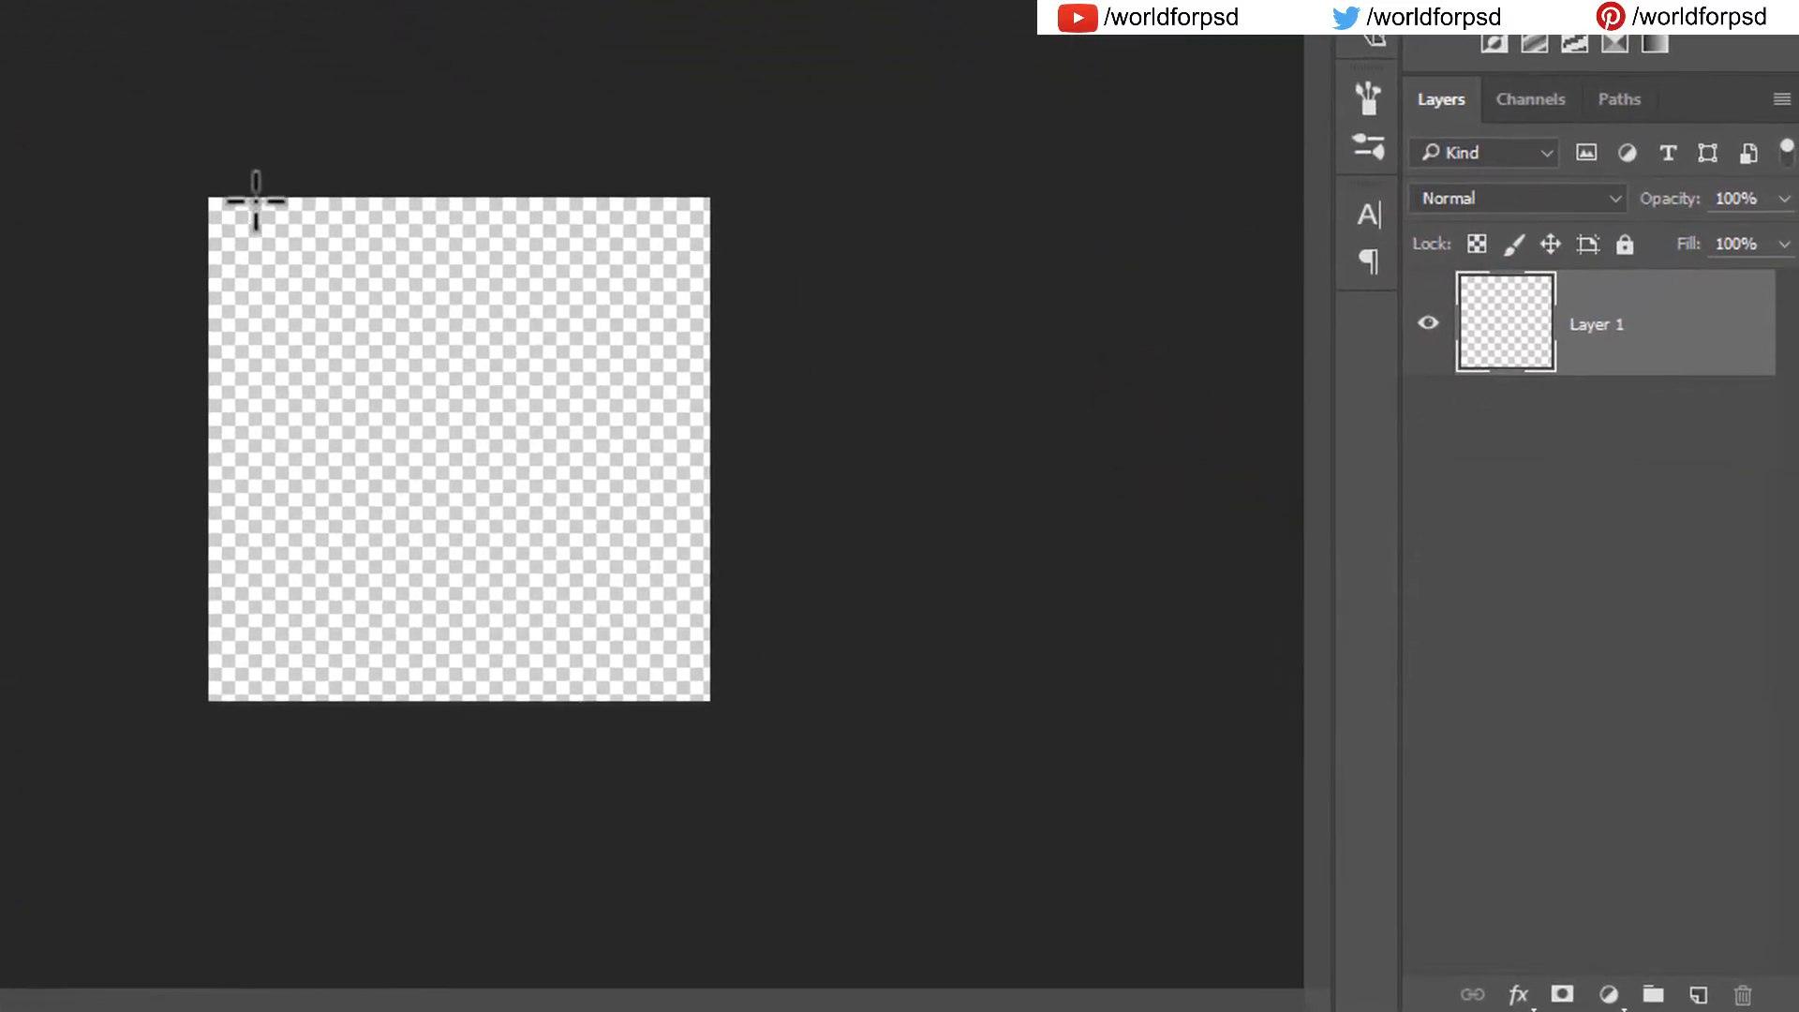
# Draw three pine trees on the canvas: a large one upper left, a medium one at the right, and a small one lower left.
pyautogui.moveTo(253, 201); pyautogui.dragTo(475, 533)
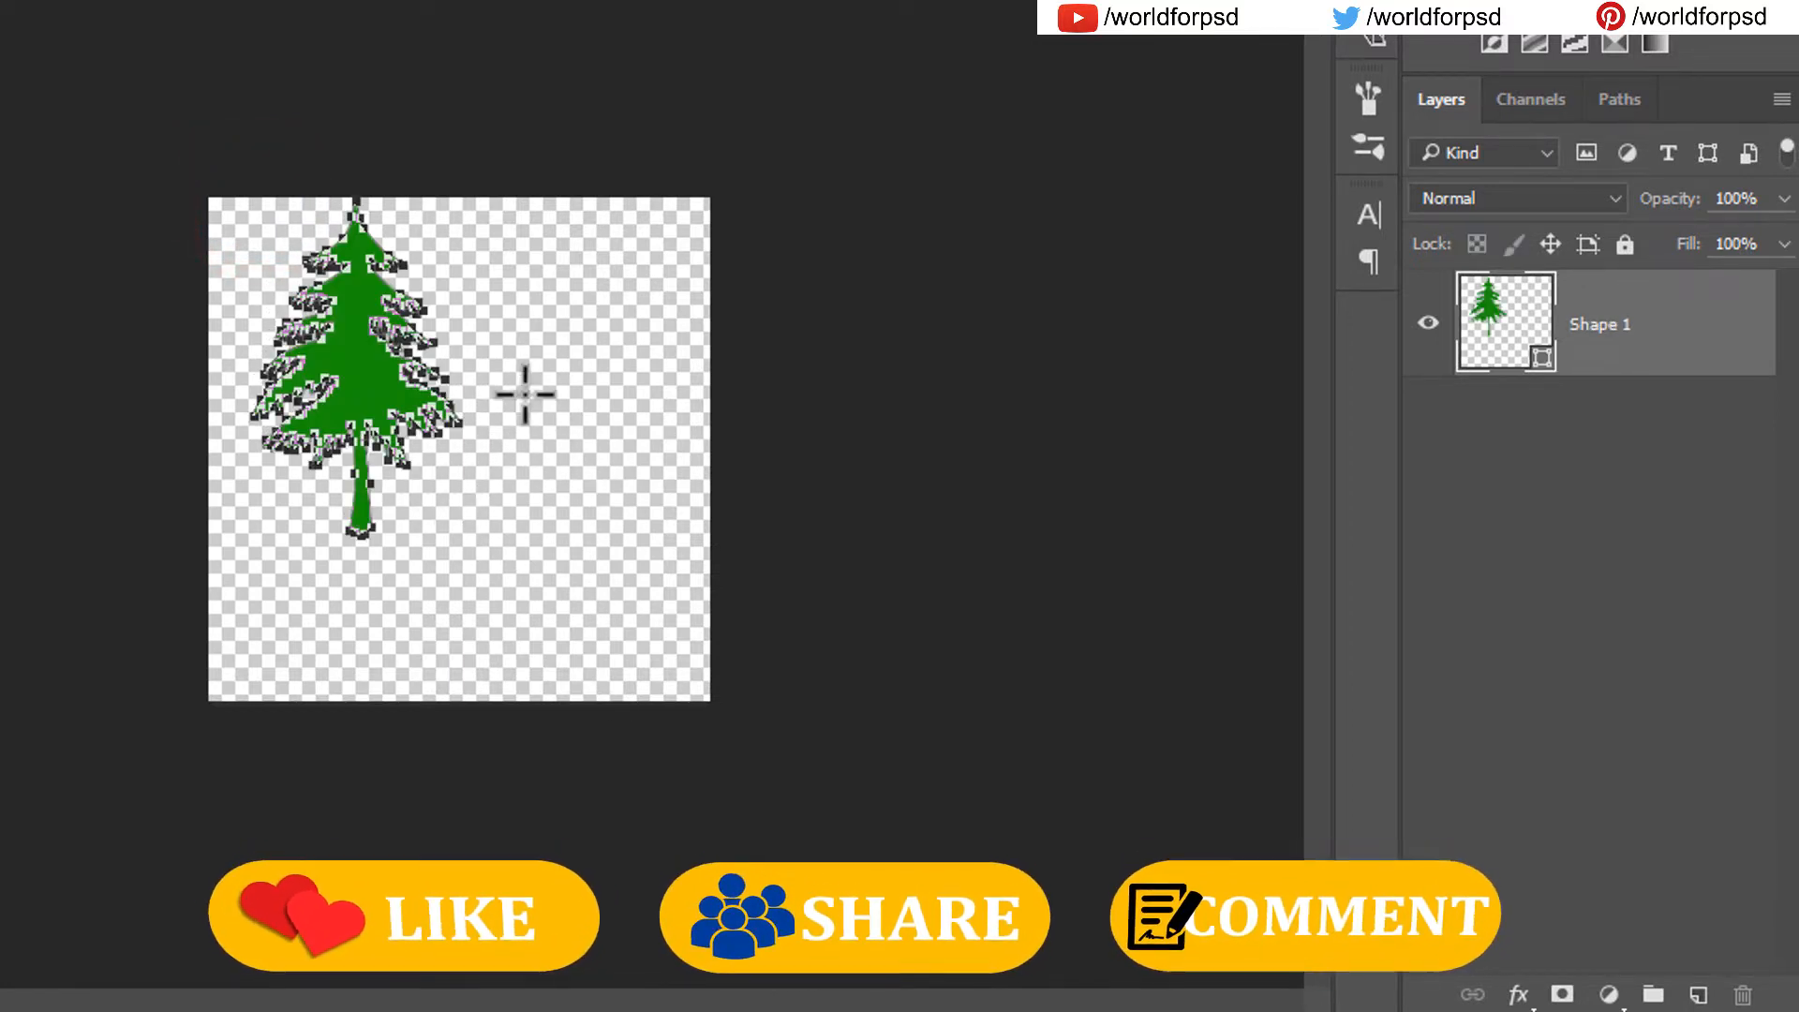
pyautogui.moveTo(522, 392); pyautogui.dragTo(663, 635)
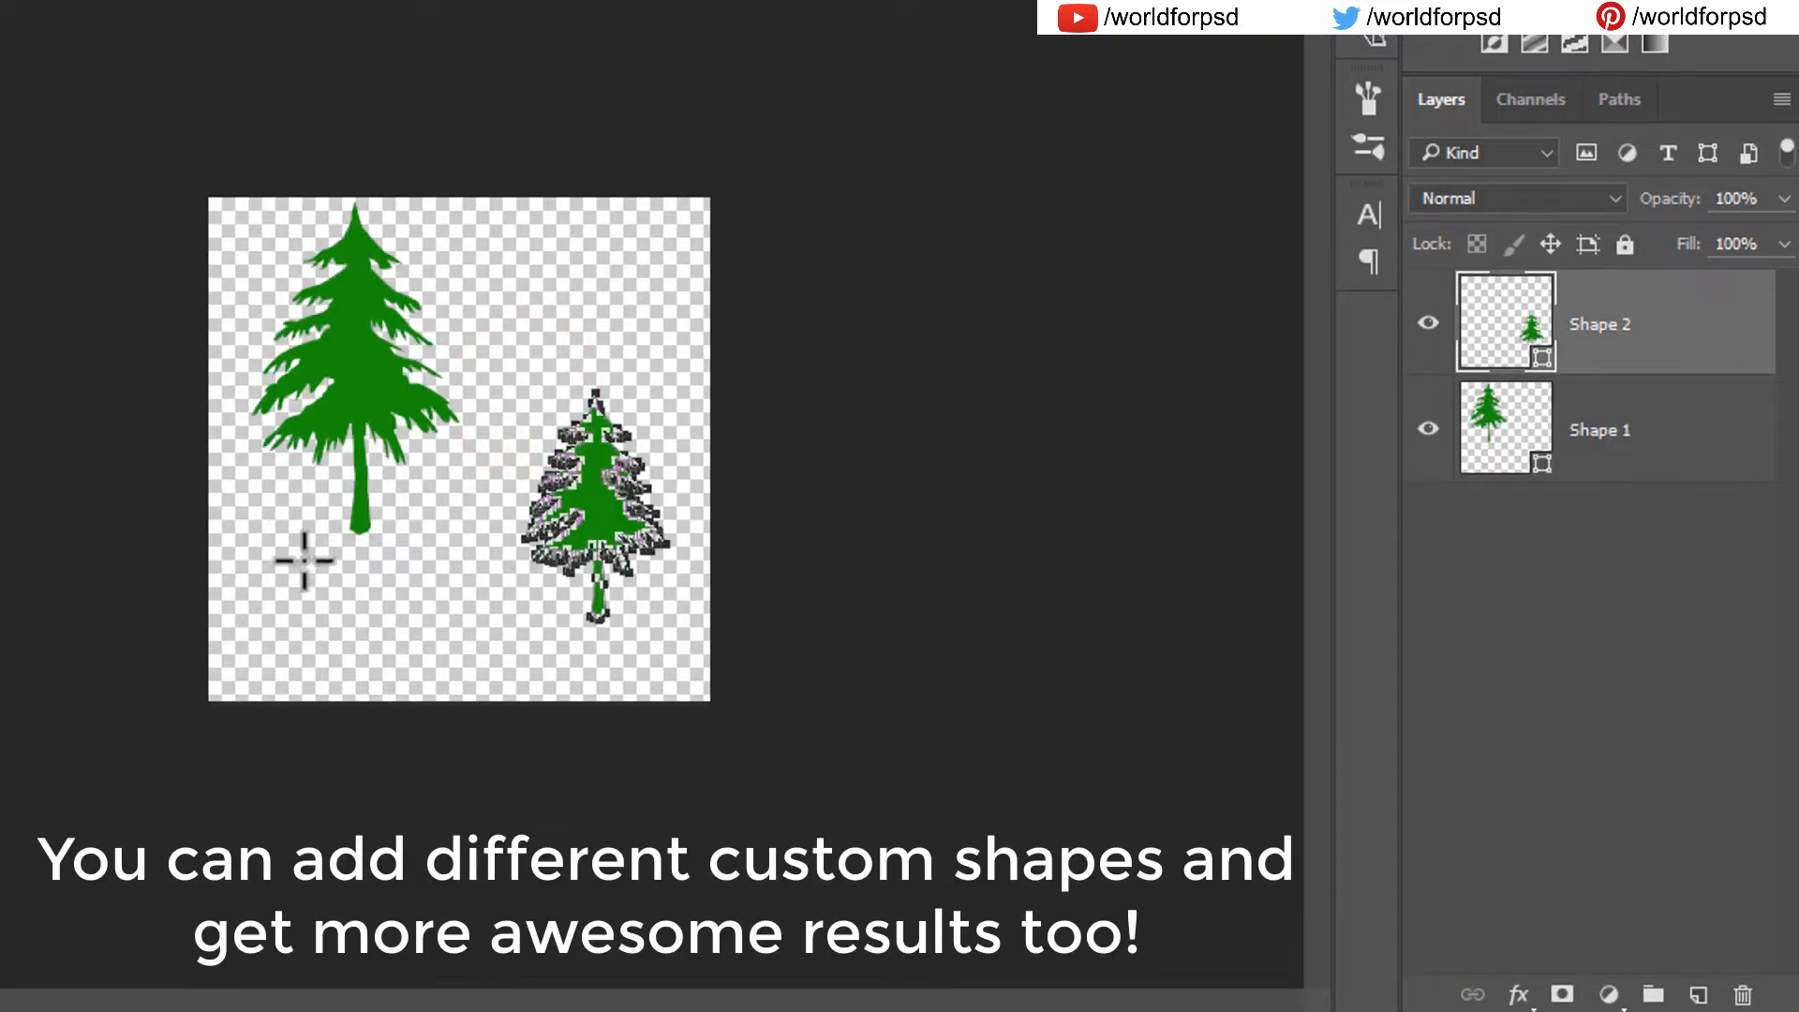
pyautogui.moveTo(257, 558); pyautogui.dragTo(393, 693)
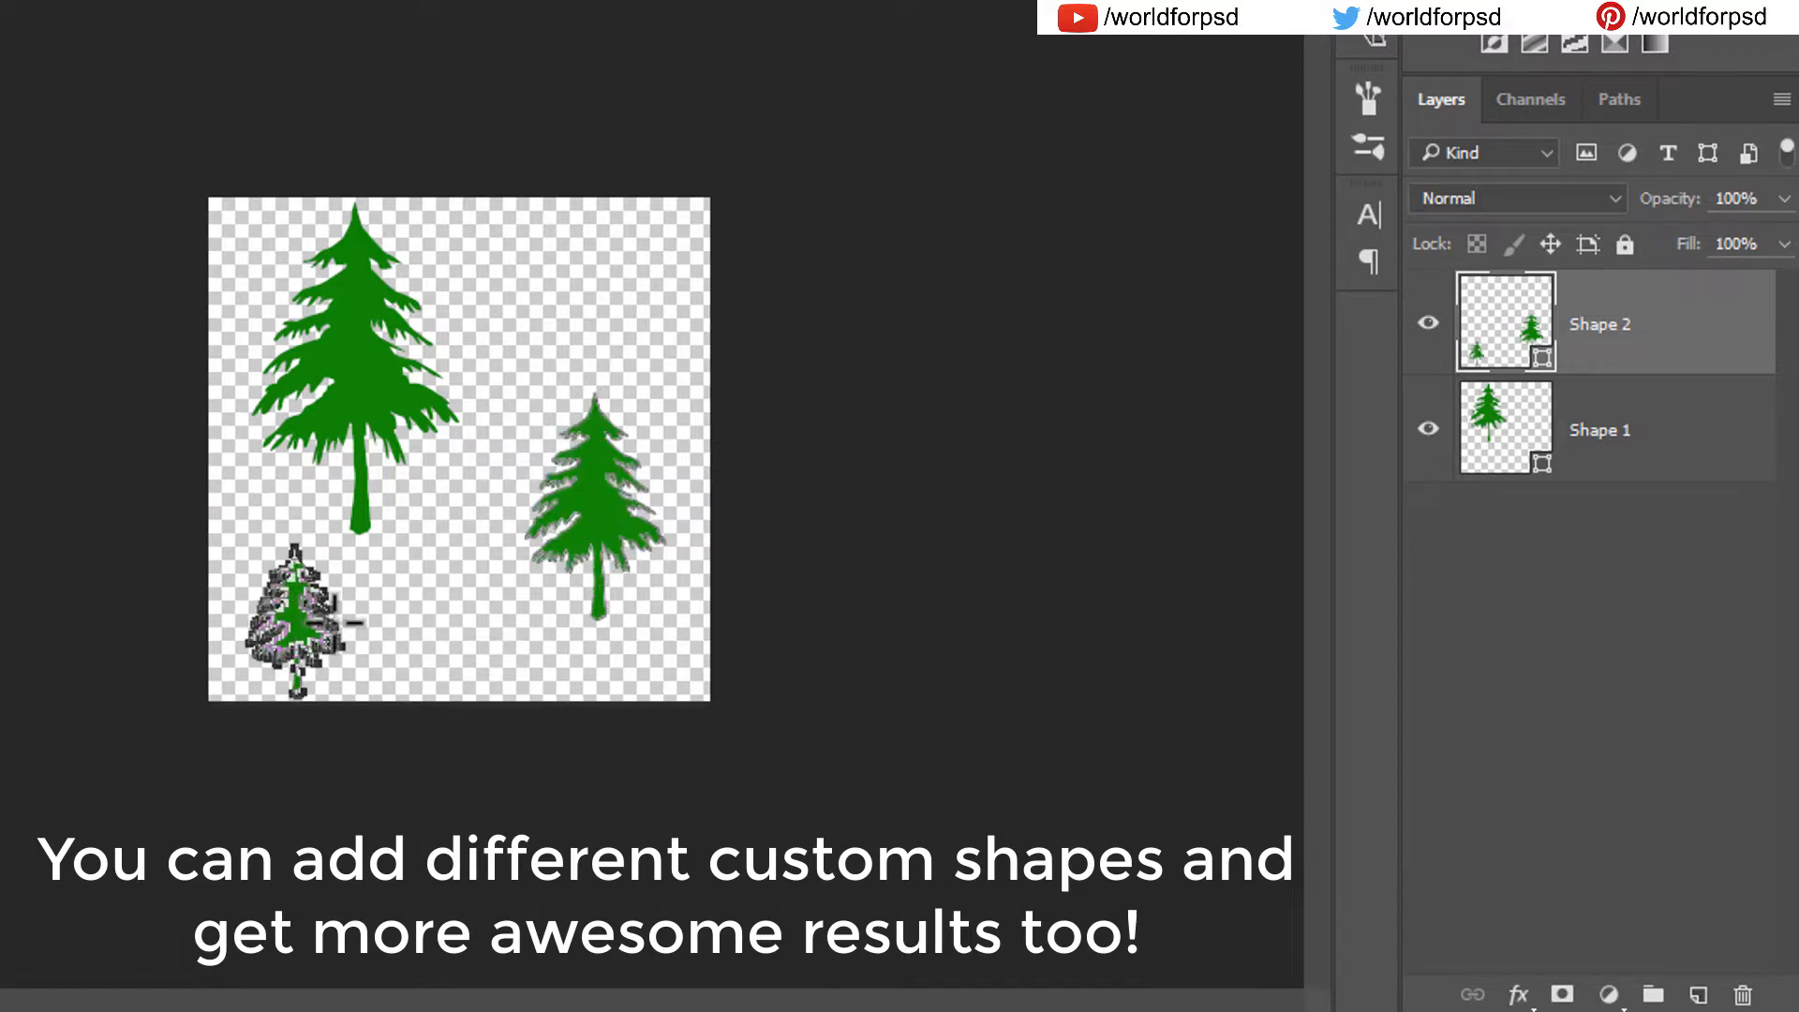
# Merge all visible tree shape layers into one layer.
pyautogui.press('v')
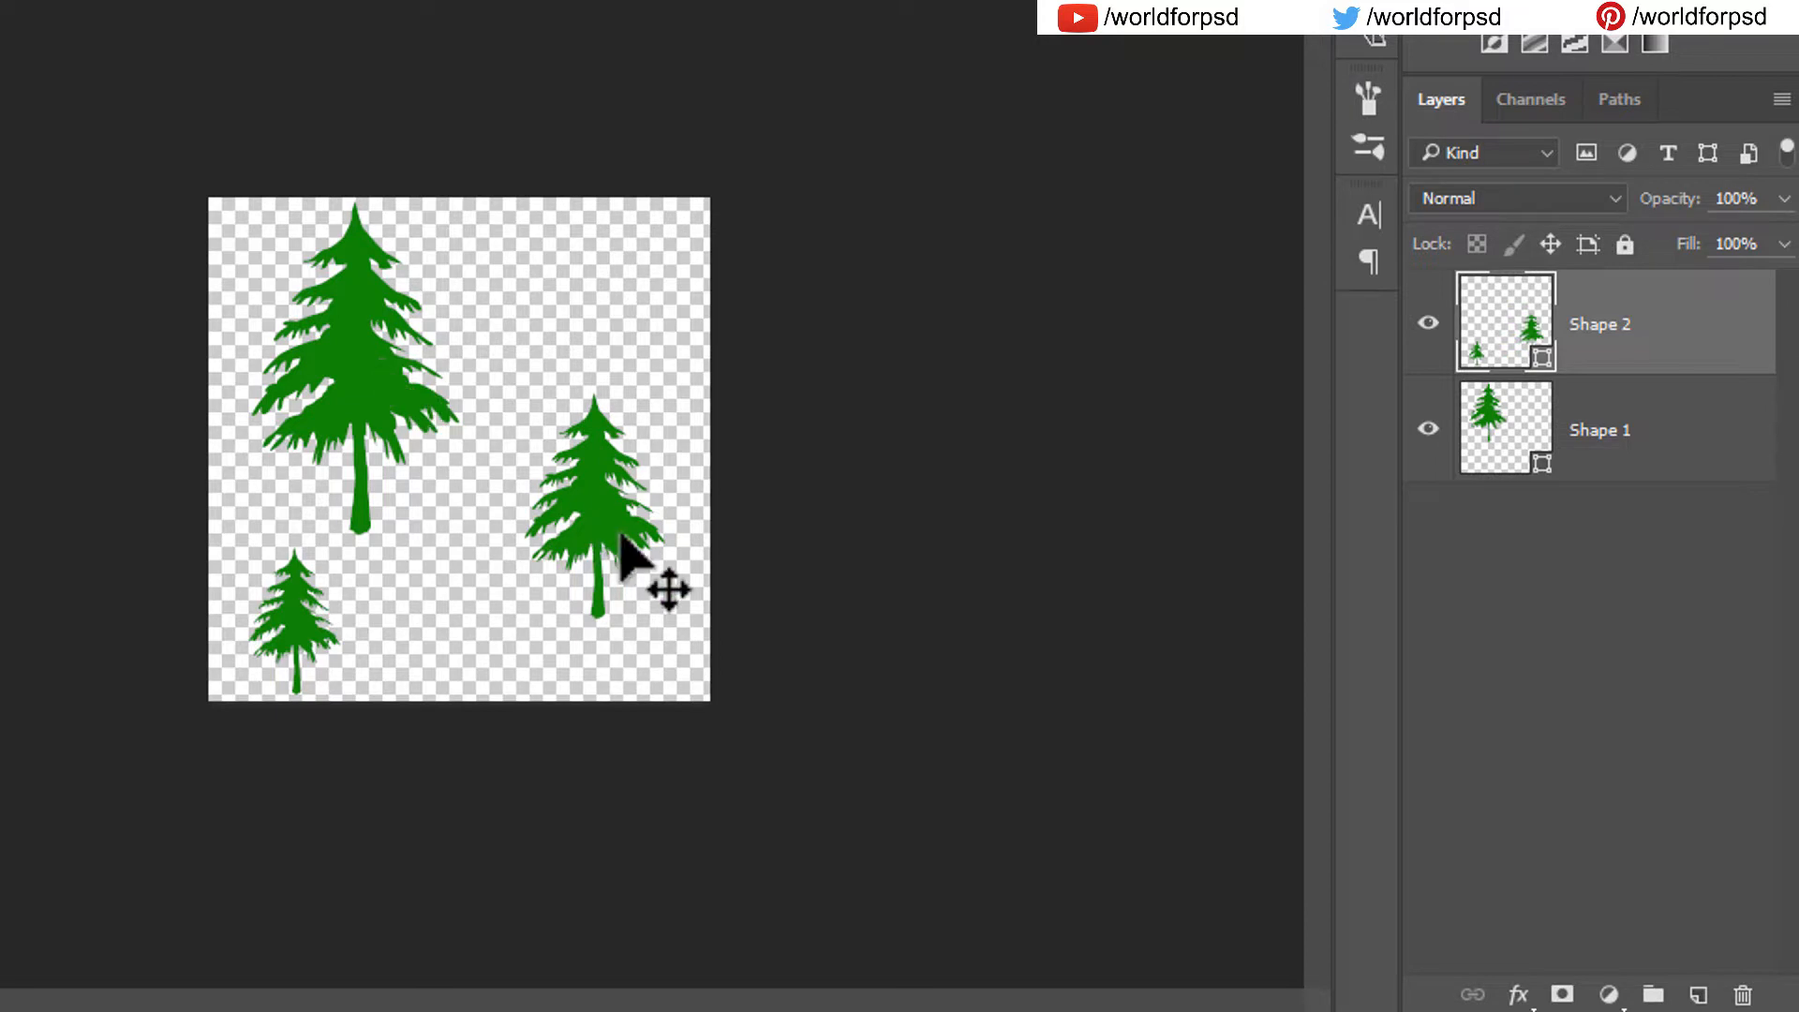
pyautogui.rightClick(1672, 352)
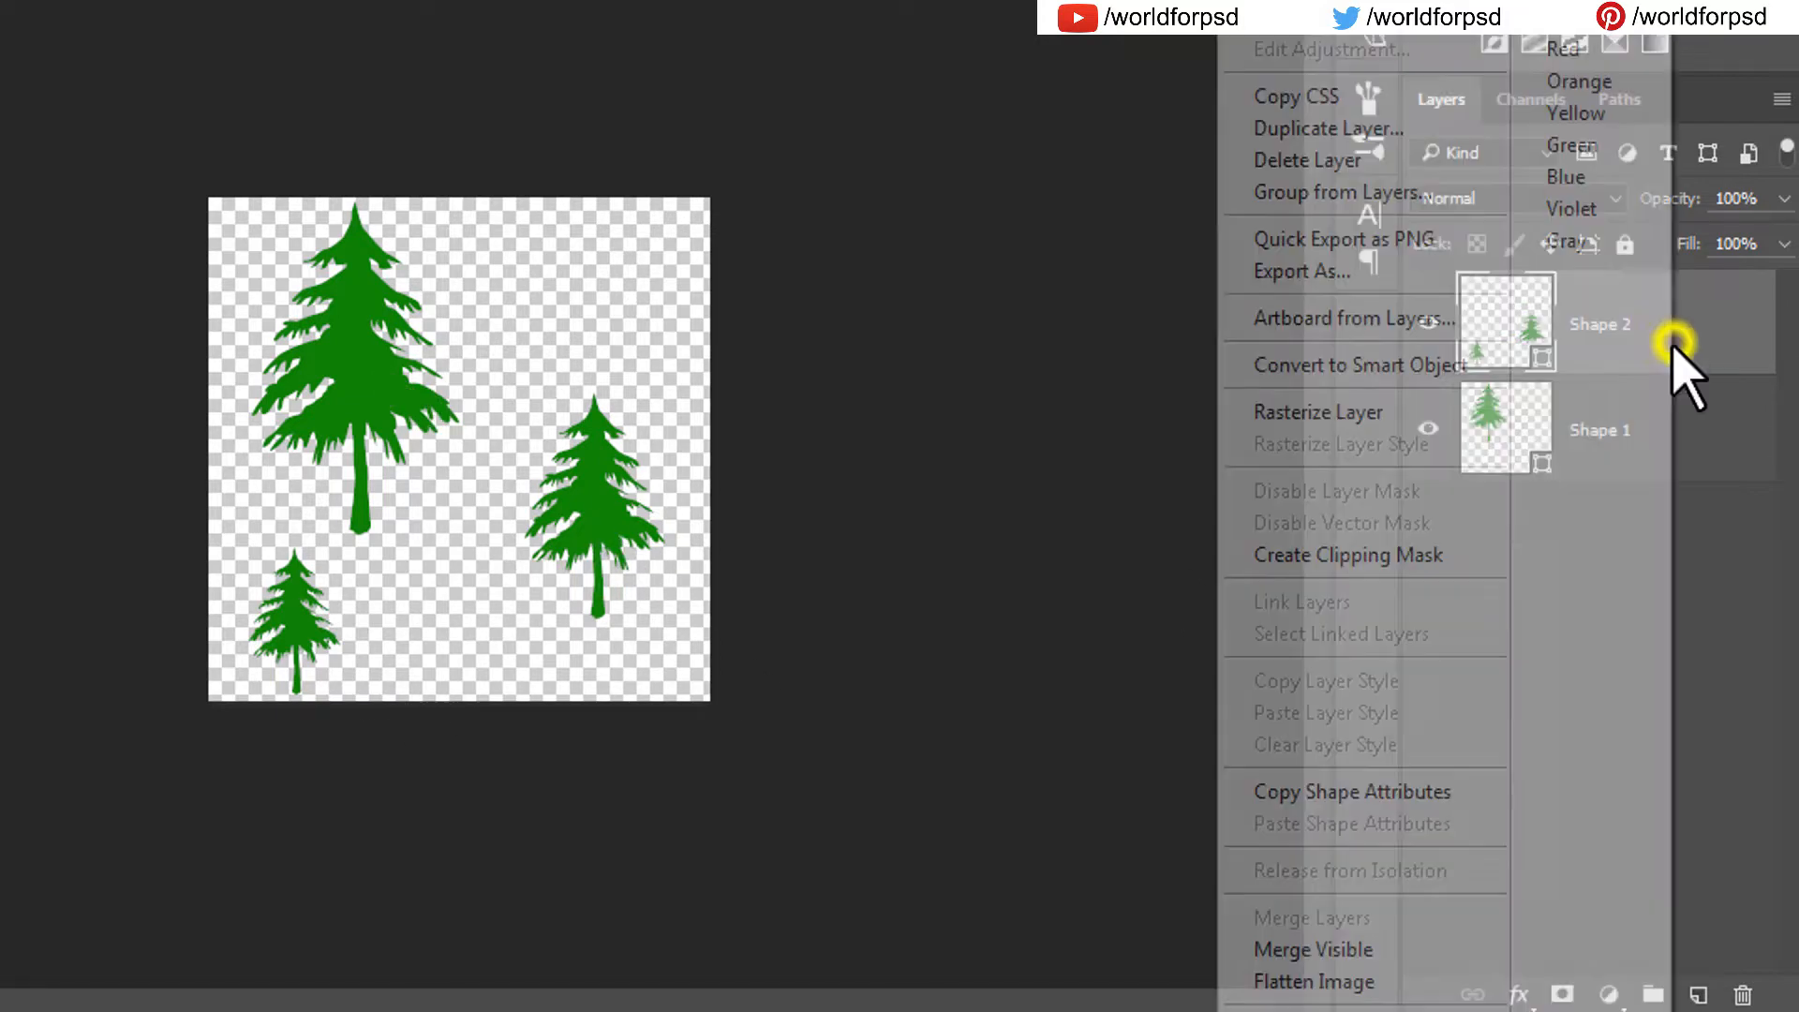
pyautogui.click(1353, 949)
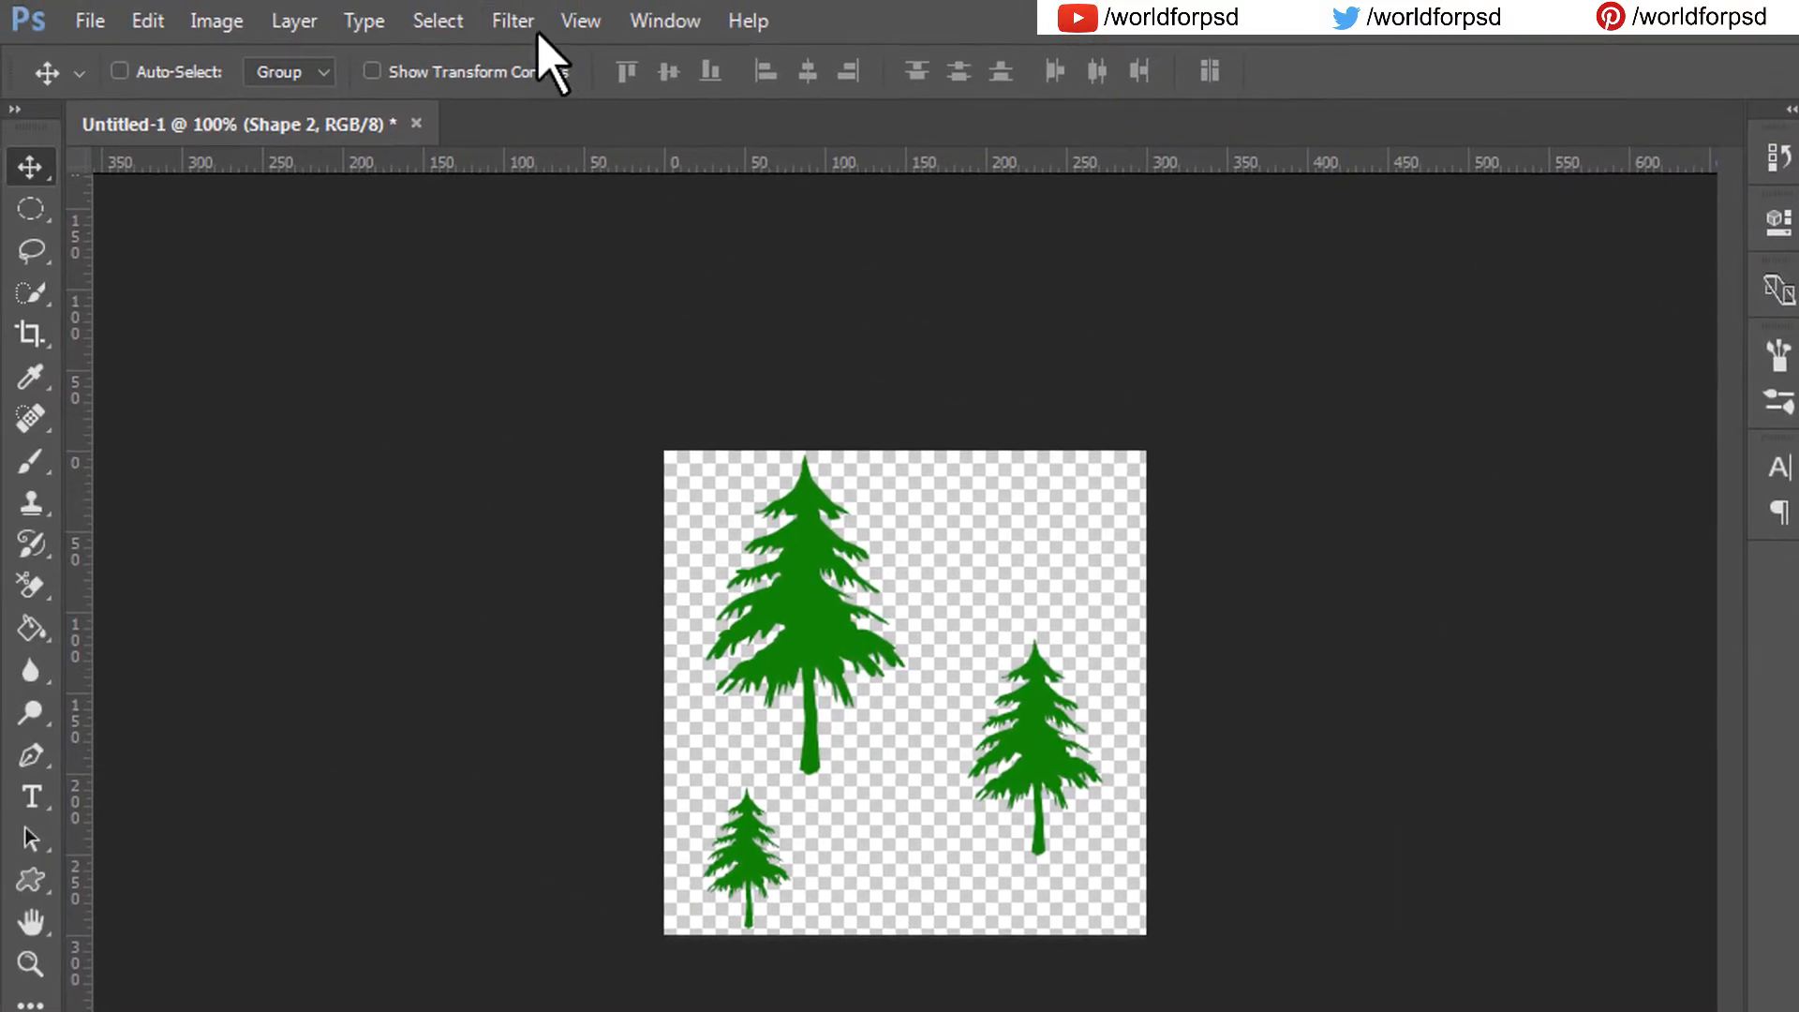
# Apply the Offset filter to the trees with +40 pixels horizontal, +40 pixels vertical and Wrap Around for undefined areas.
pyautogui.click(518, 21)
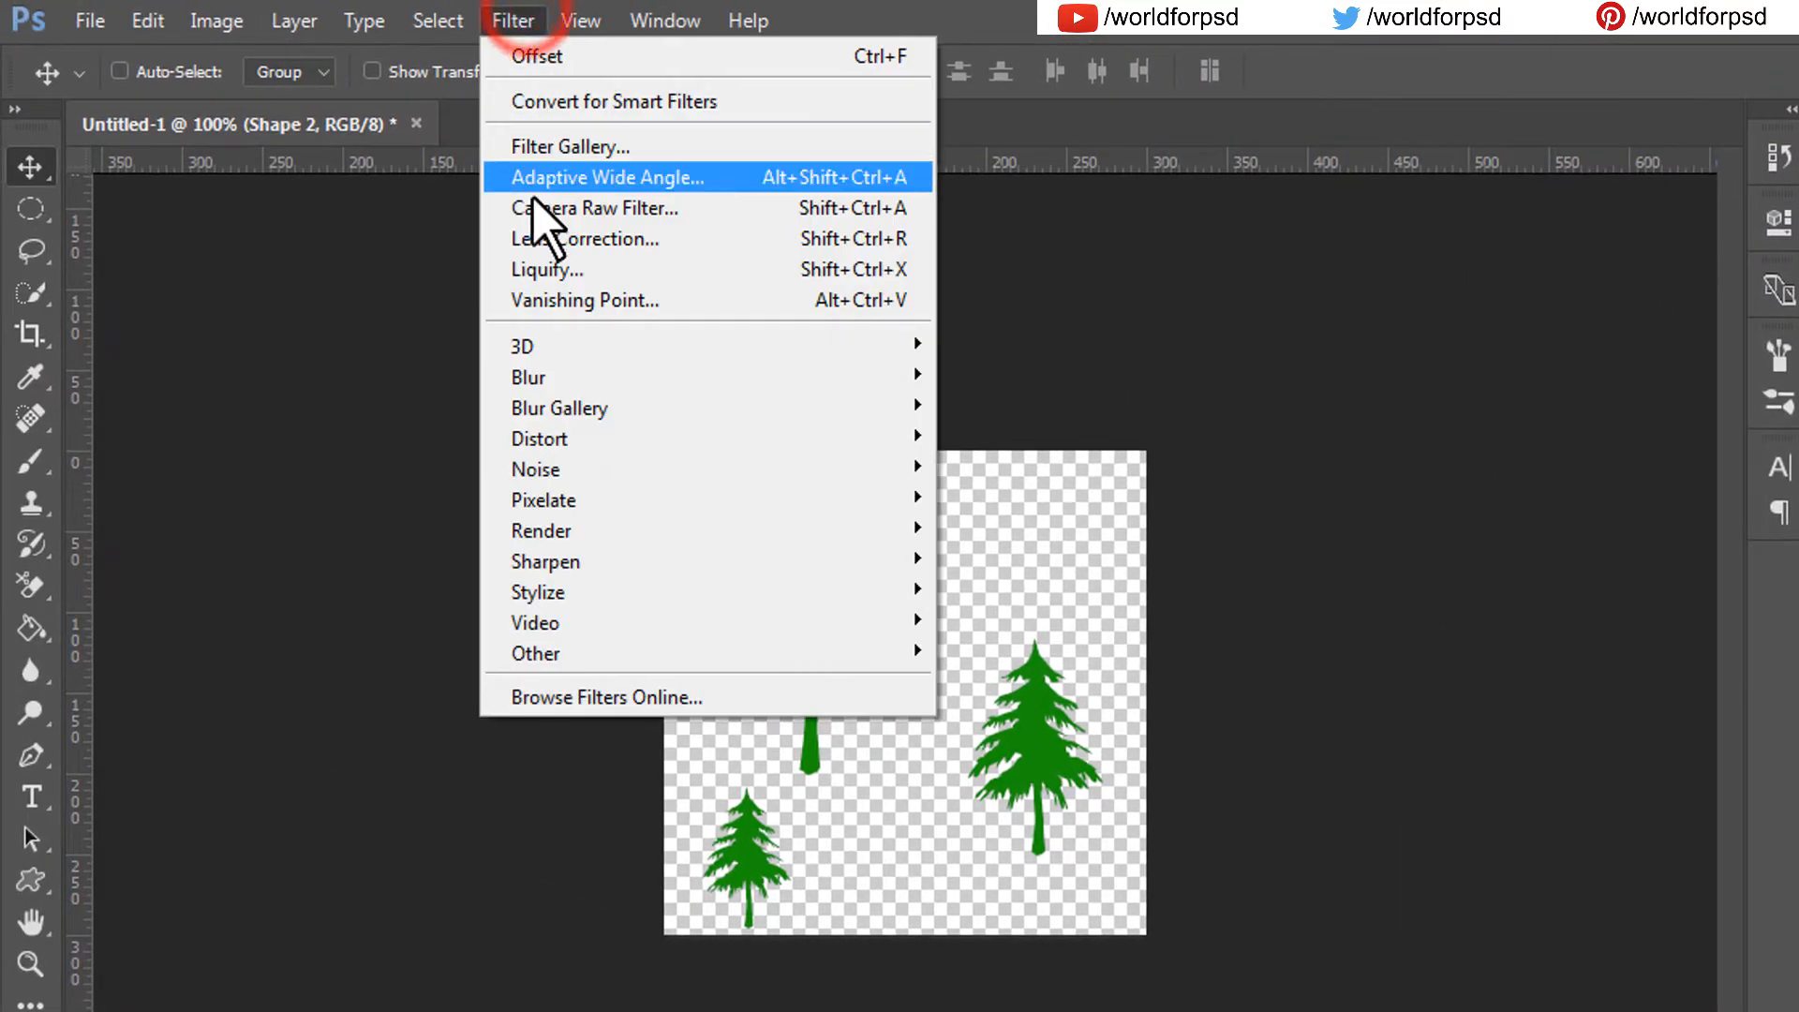
pyautogui.click(774, 653)
pyautogui.click(993, 804)
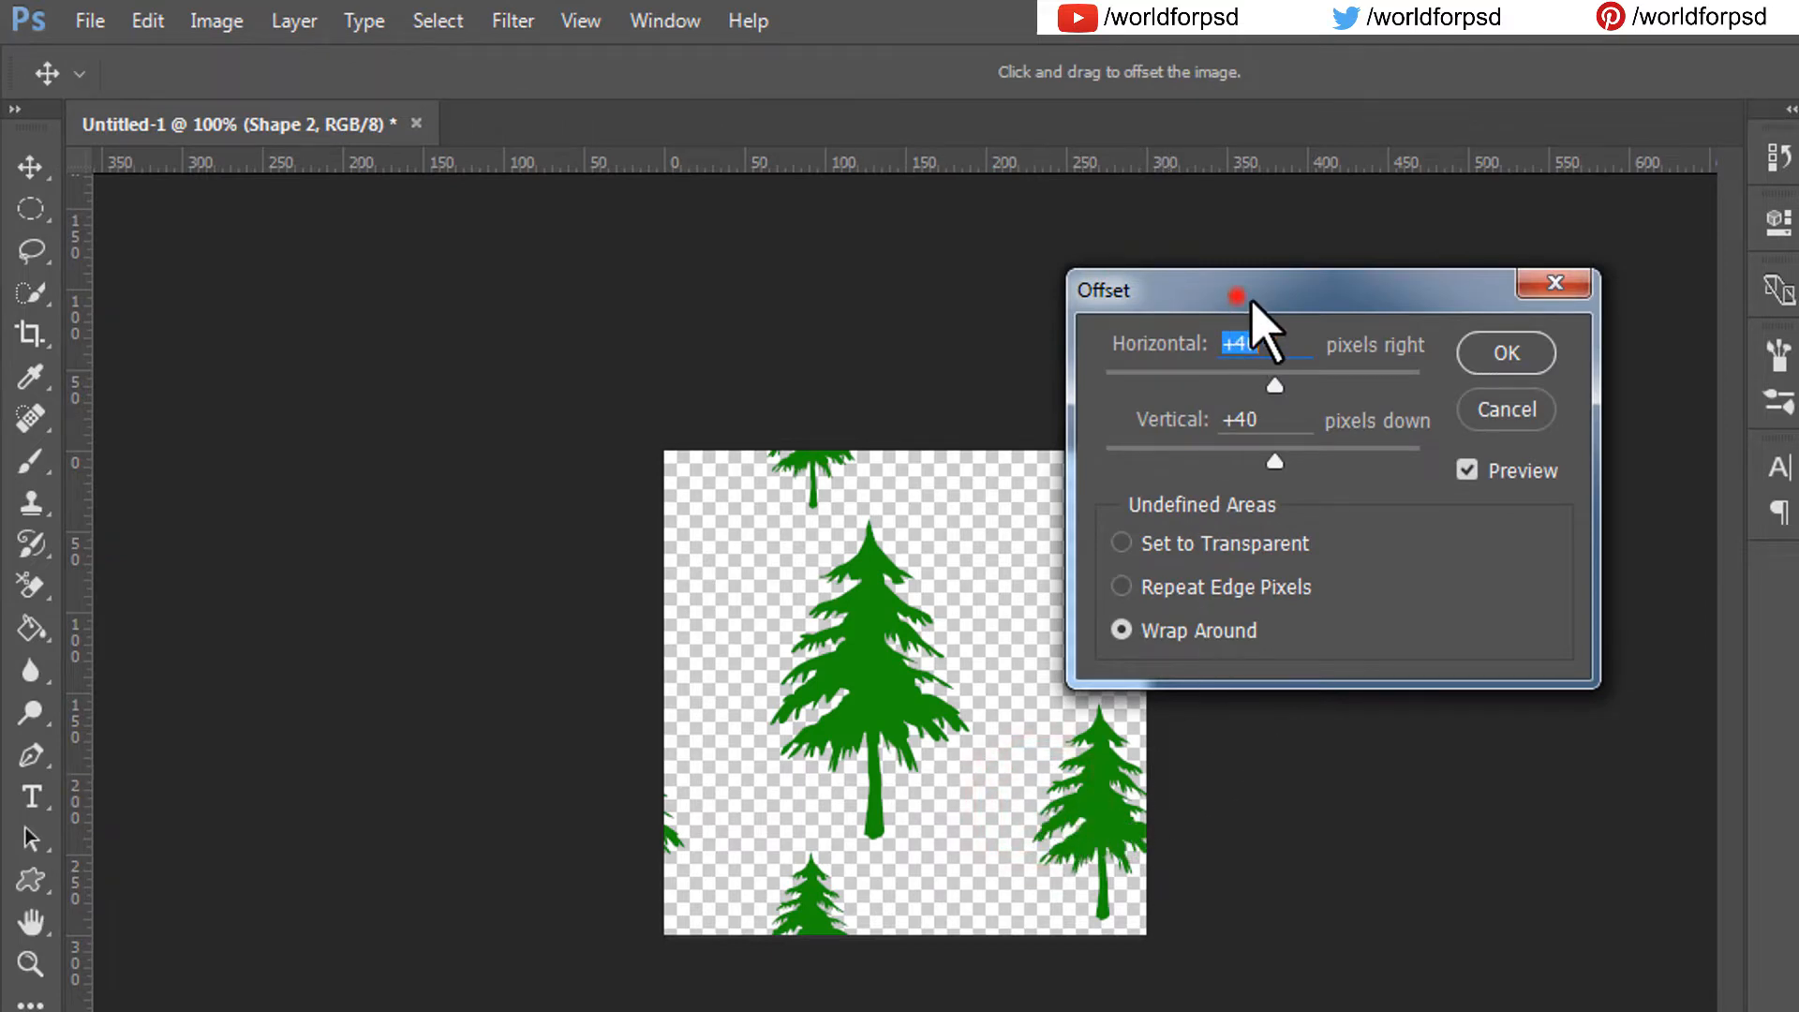
pyautogui.moveTo(1253, 298); pyautogui.dragTo(1347, 358)
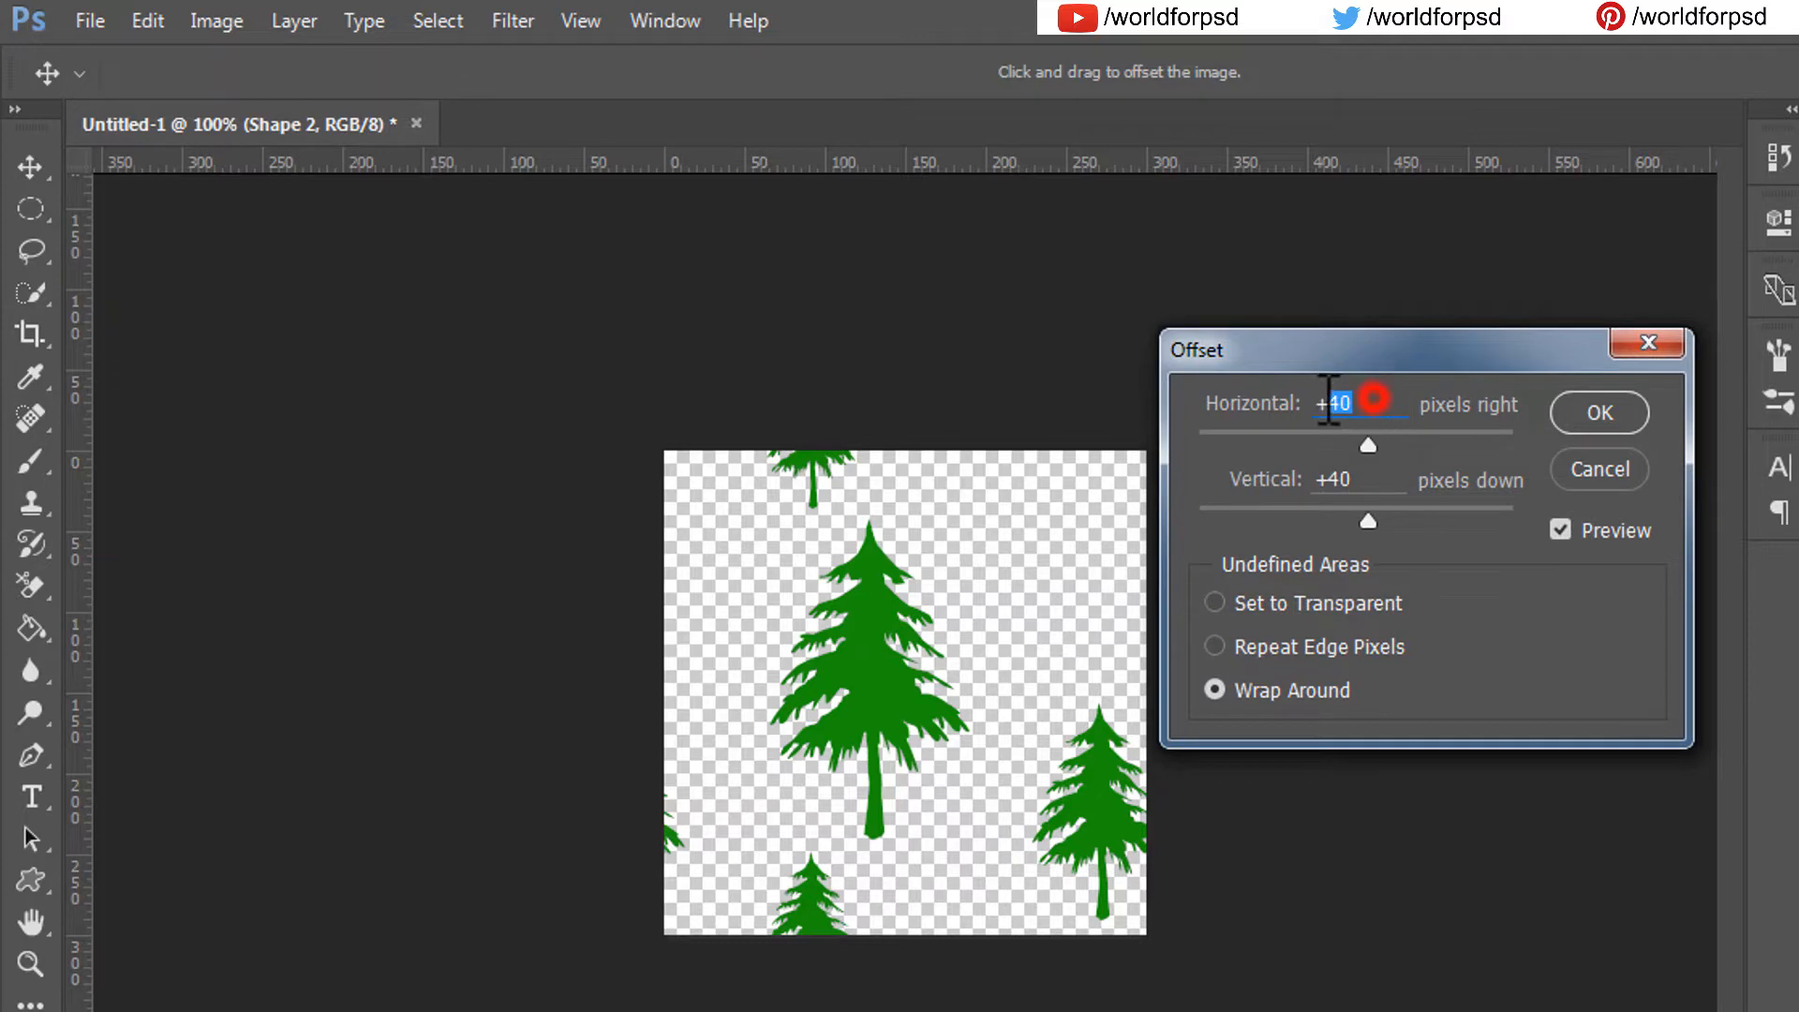
pyautogui.moveTo(1330, 401); pyautogui.dragTo(1314, 403)
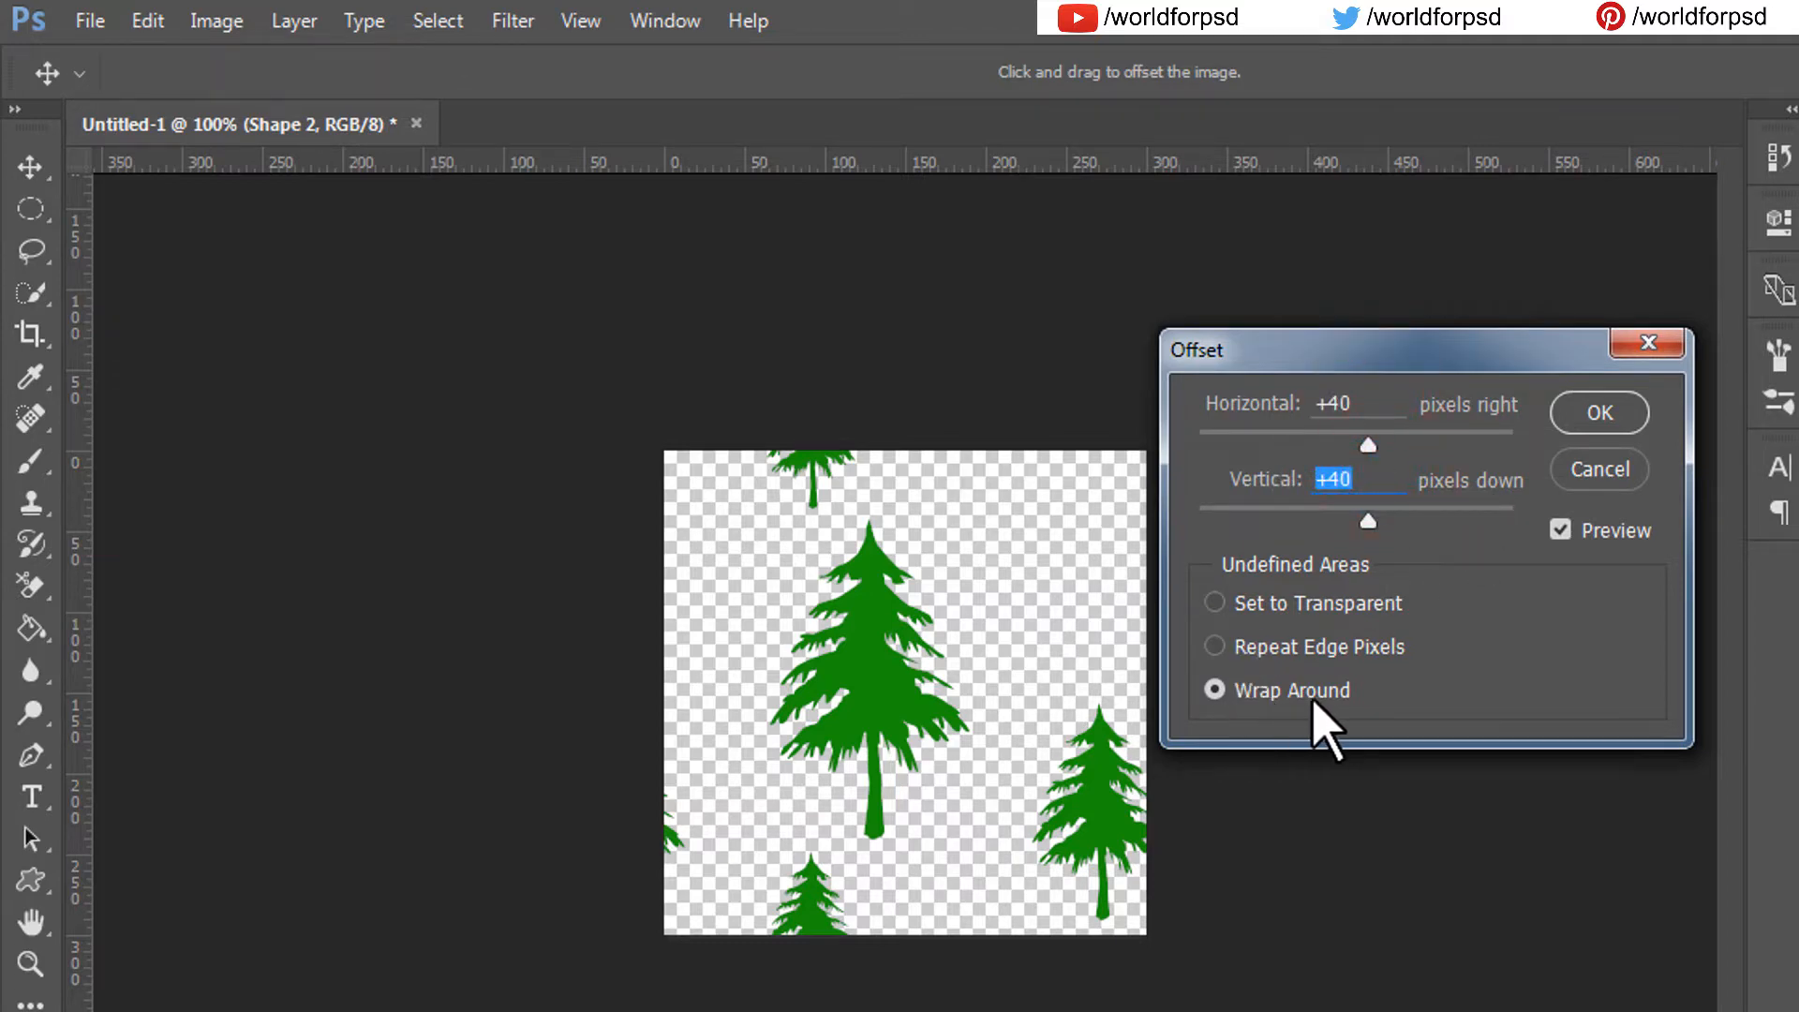
pyautogui.click(1626, 405)
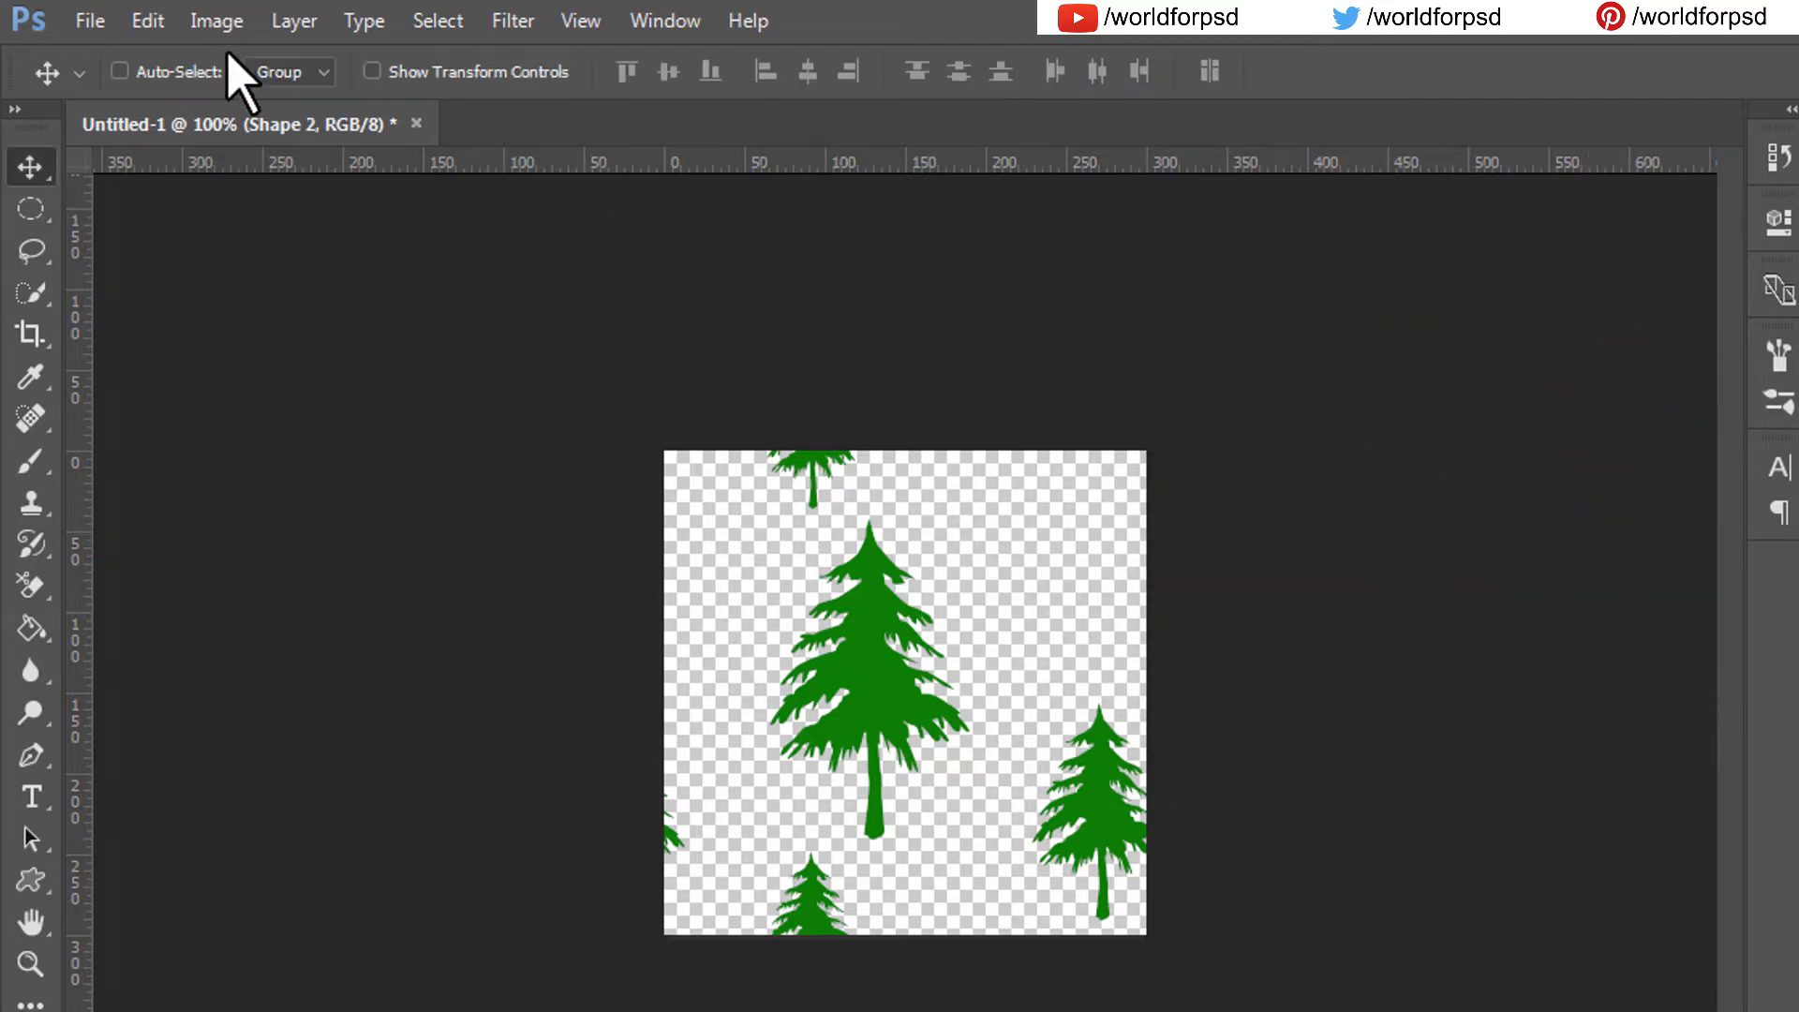
# Define the tree artwork as a pattern named TREE and close its document without saving.
pyautogui.click(148, 21)
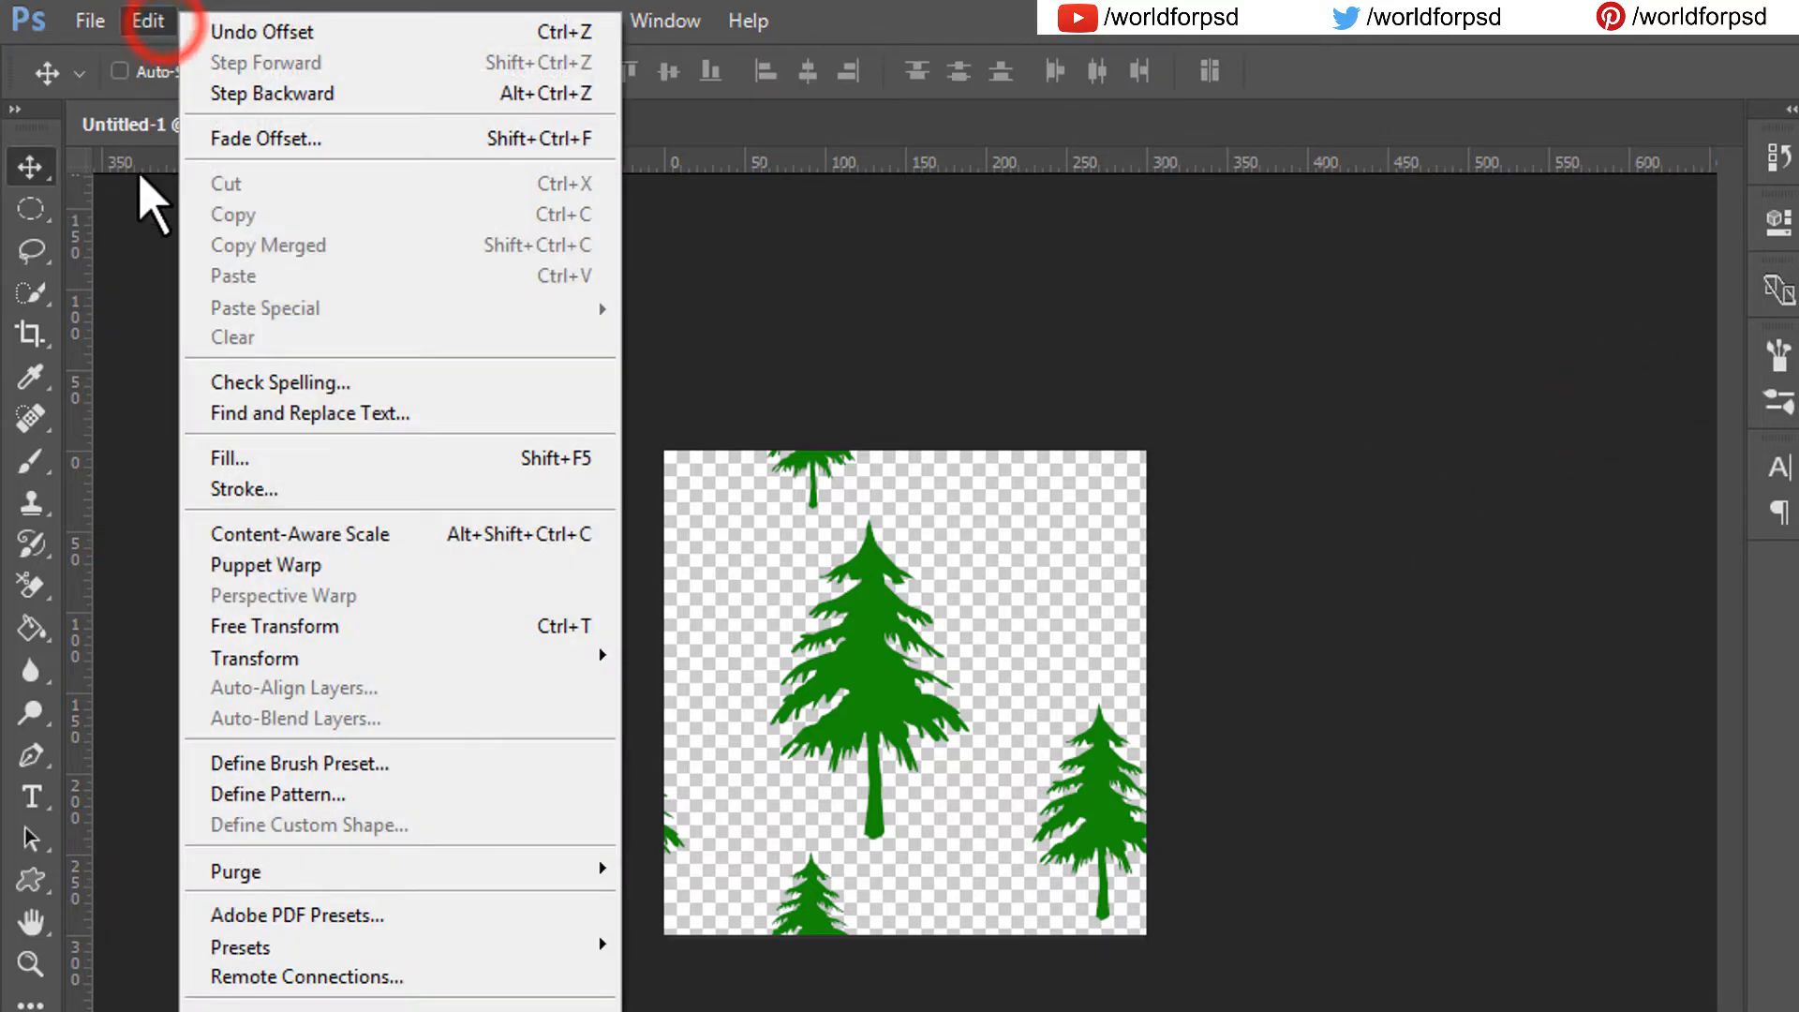
pyautogui.click(361, 794)
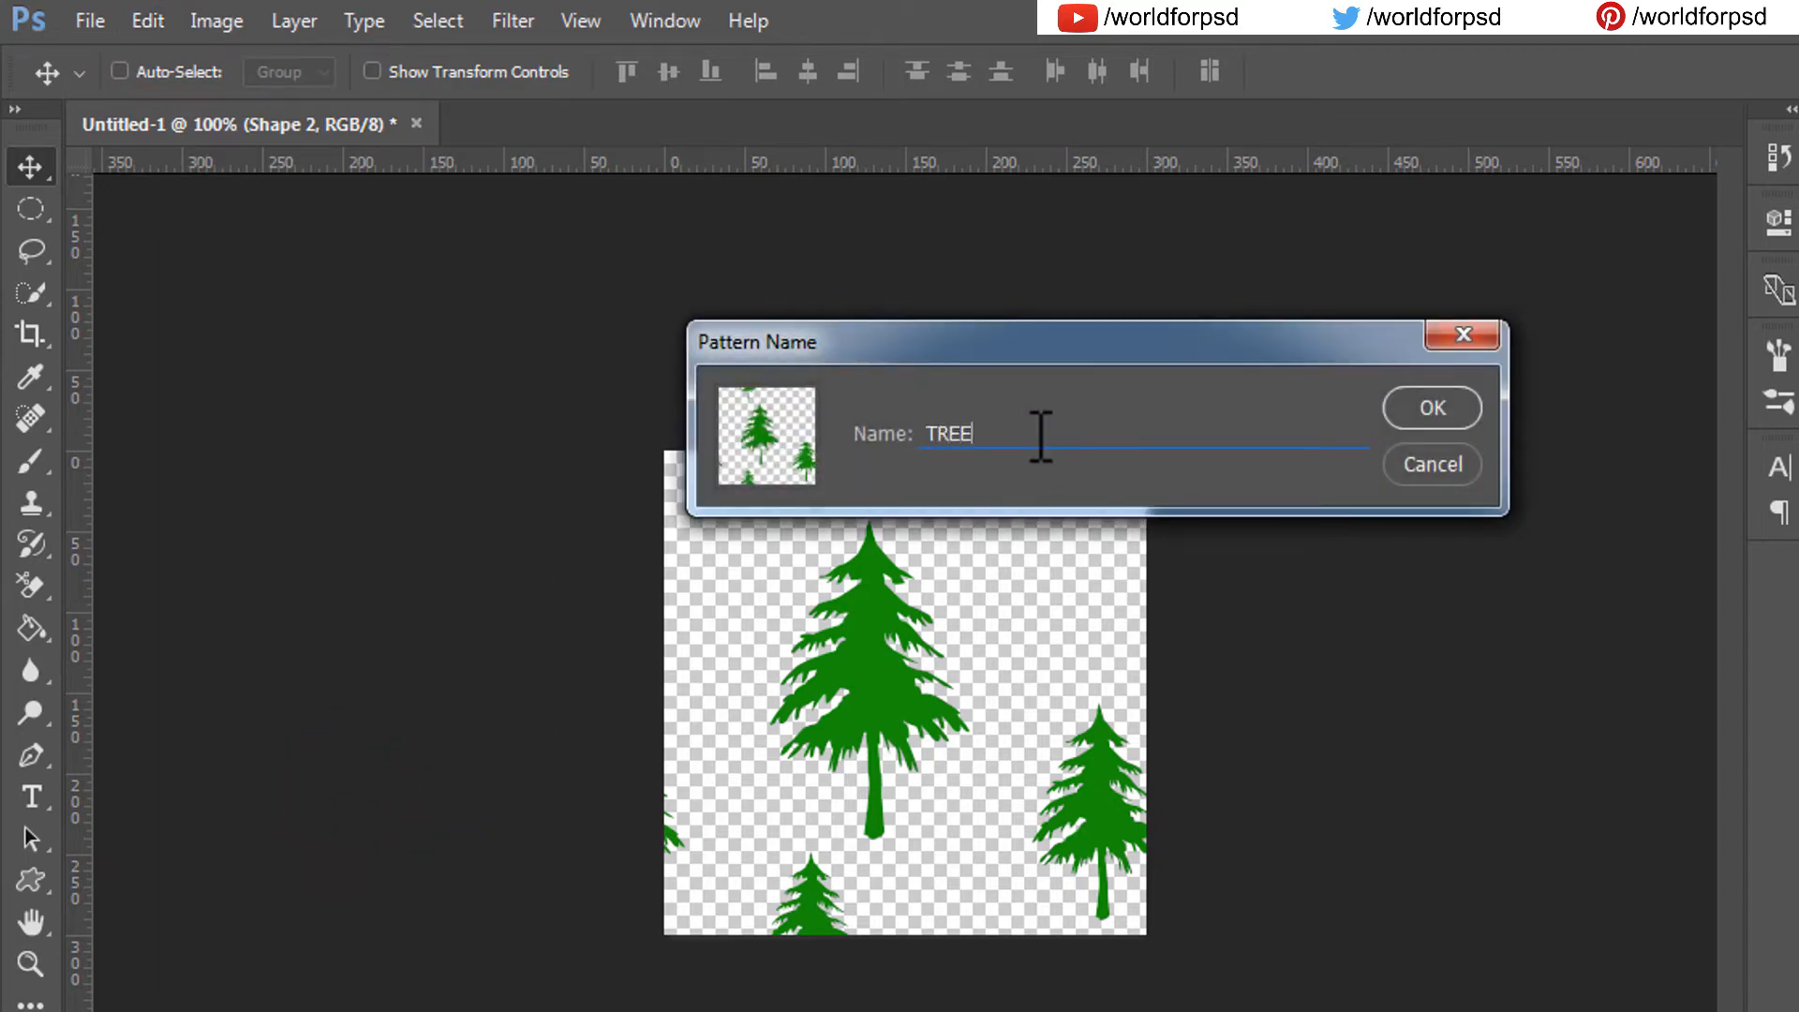
pyautogui.click(1429, 410)
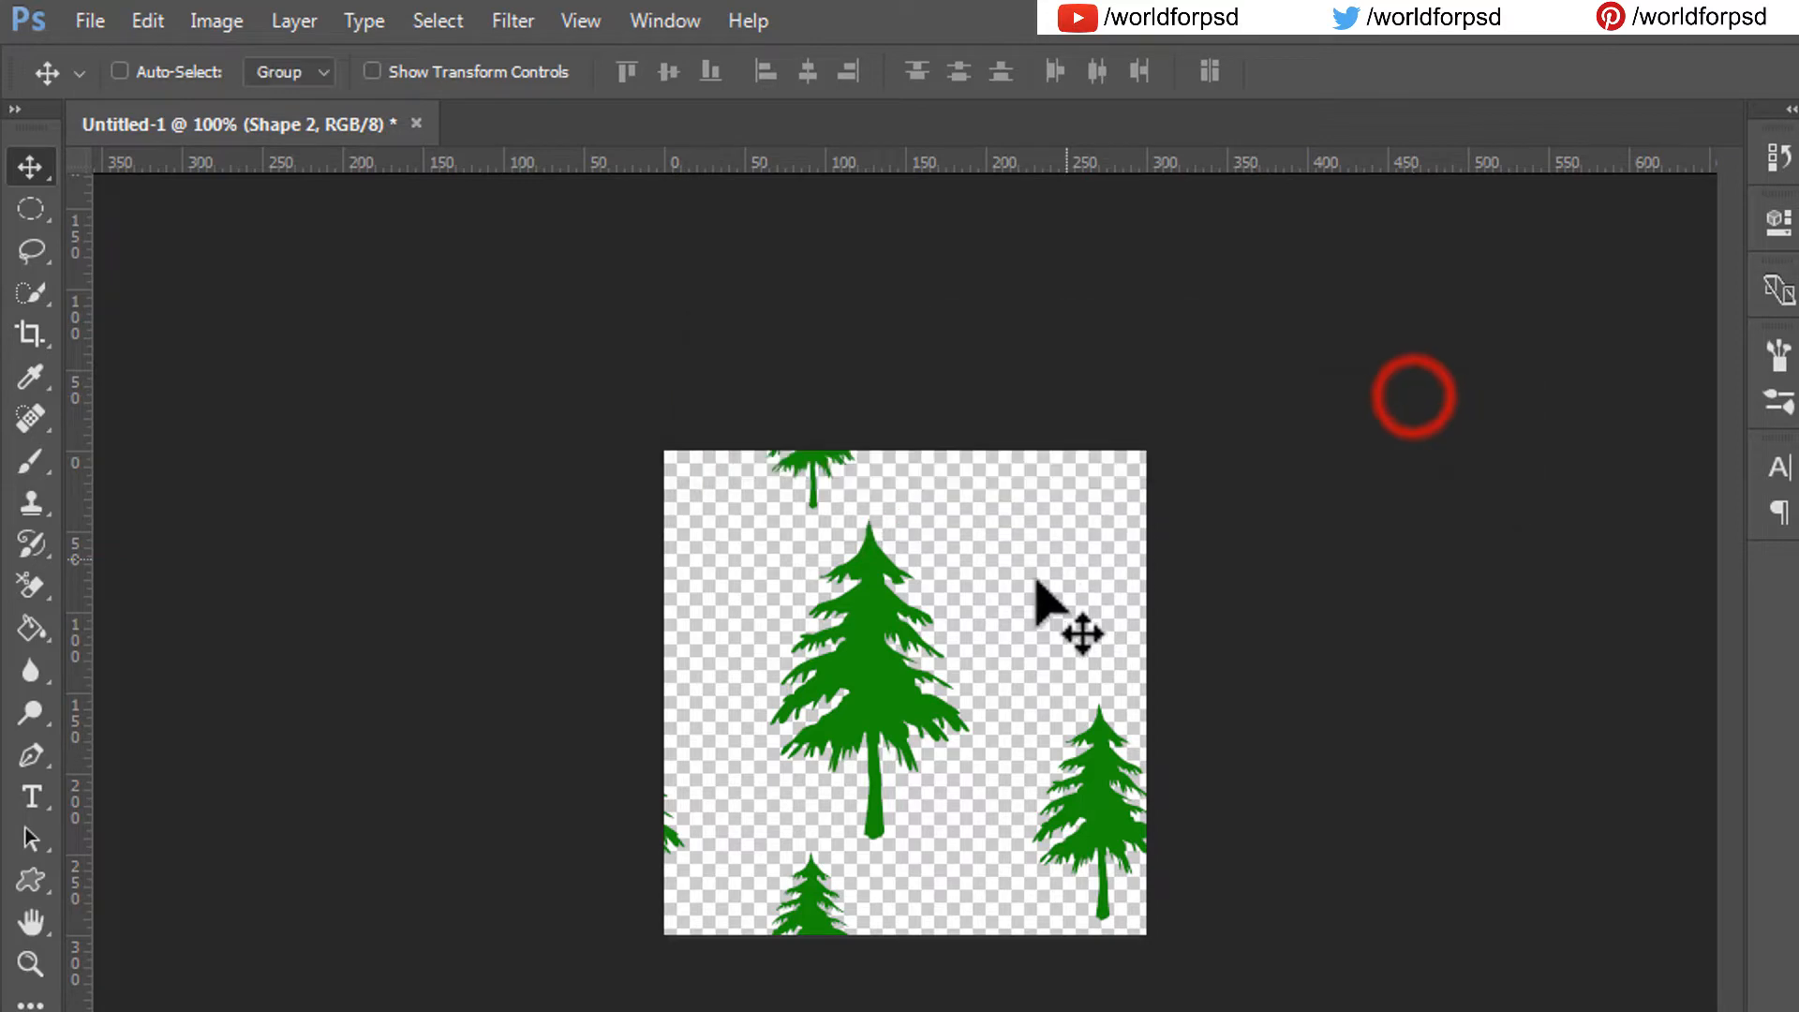
pyautogui.click(416, 123)
pyautogui.click(1034, 481)
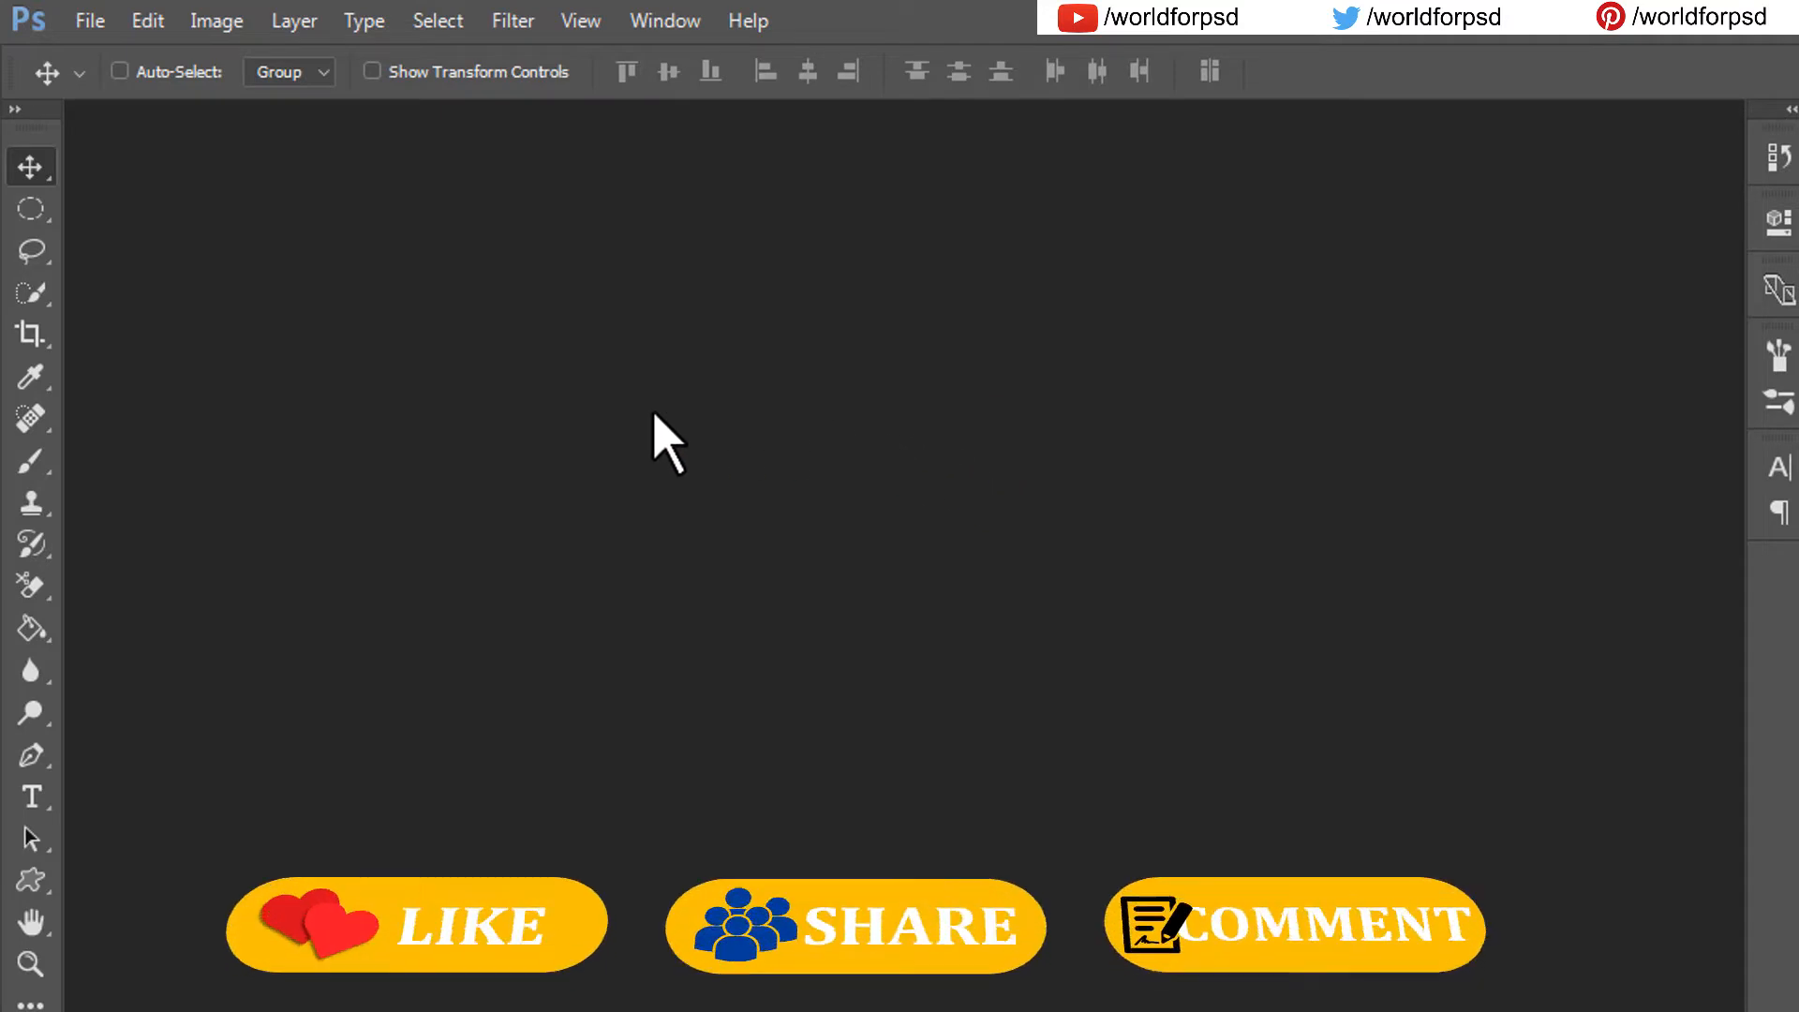
# Create a new International Paper A5 document, 148 x 210 mm at 300 pixels/inch, with a white background.
pyautogui.click(90, 21)
pyautogui.click(126, 56)
pyautogui.click(993, 326)
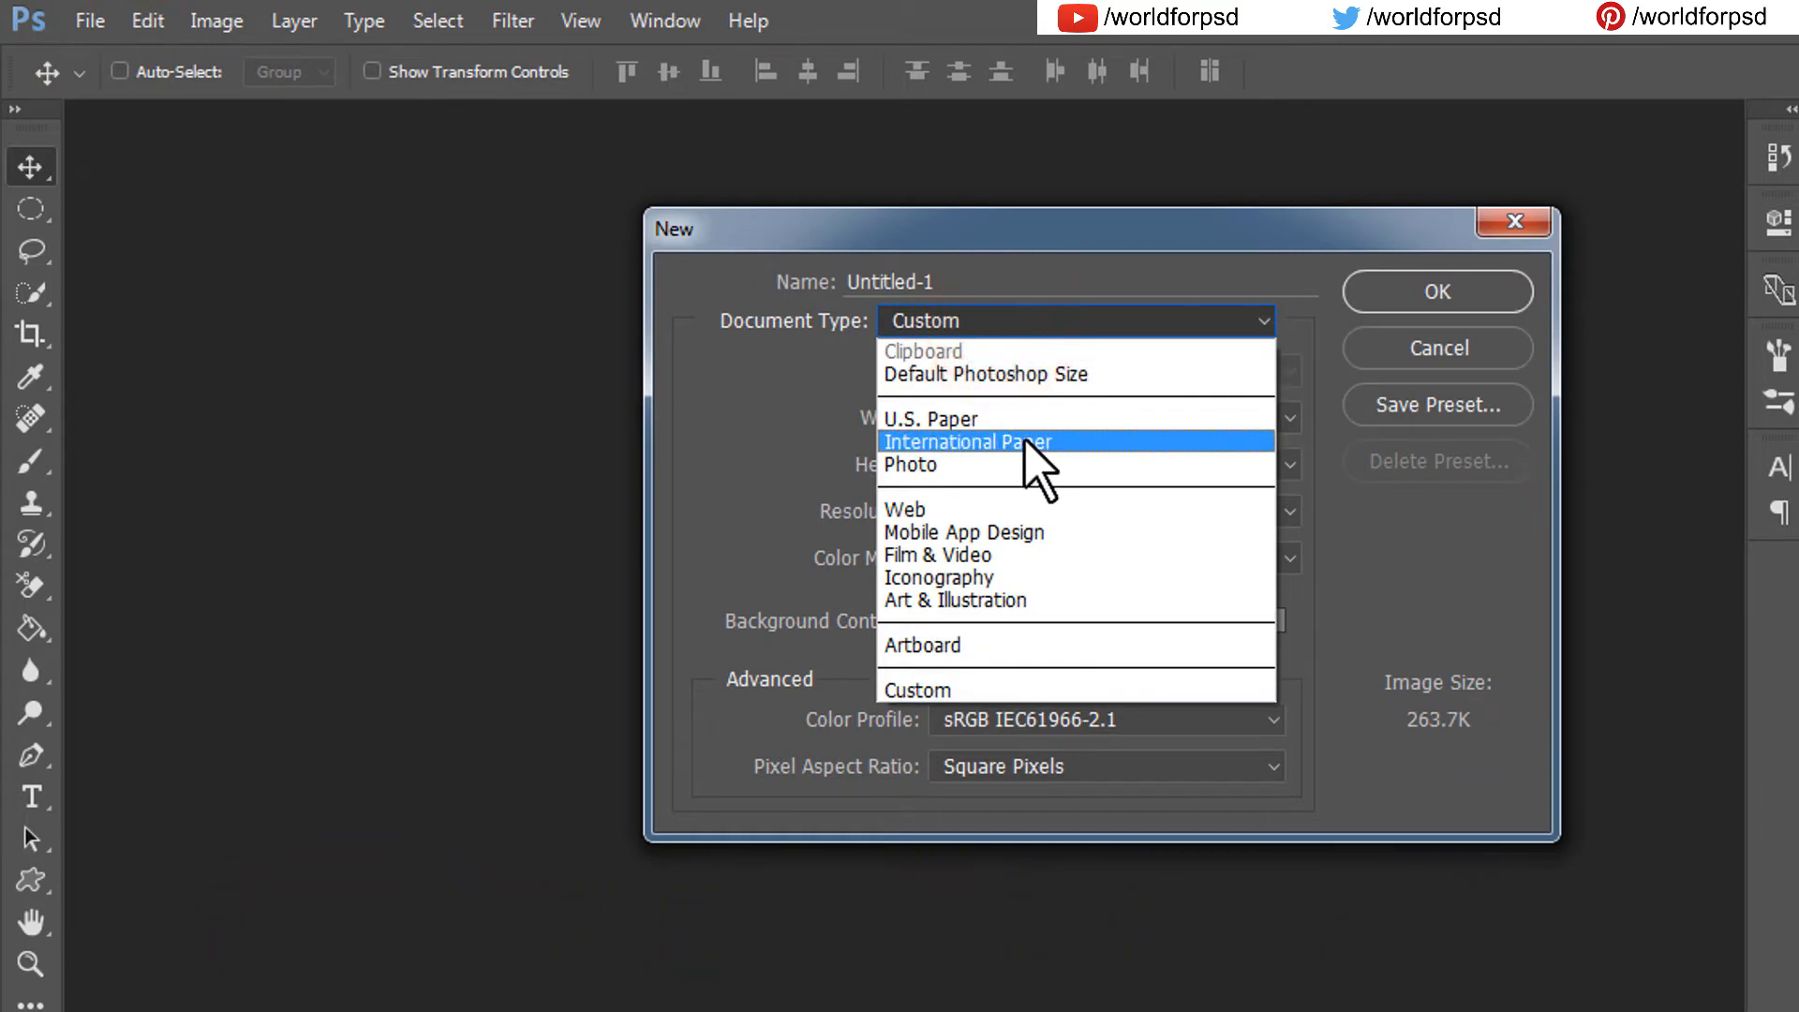
pyautogui.click(1026, 442)
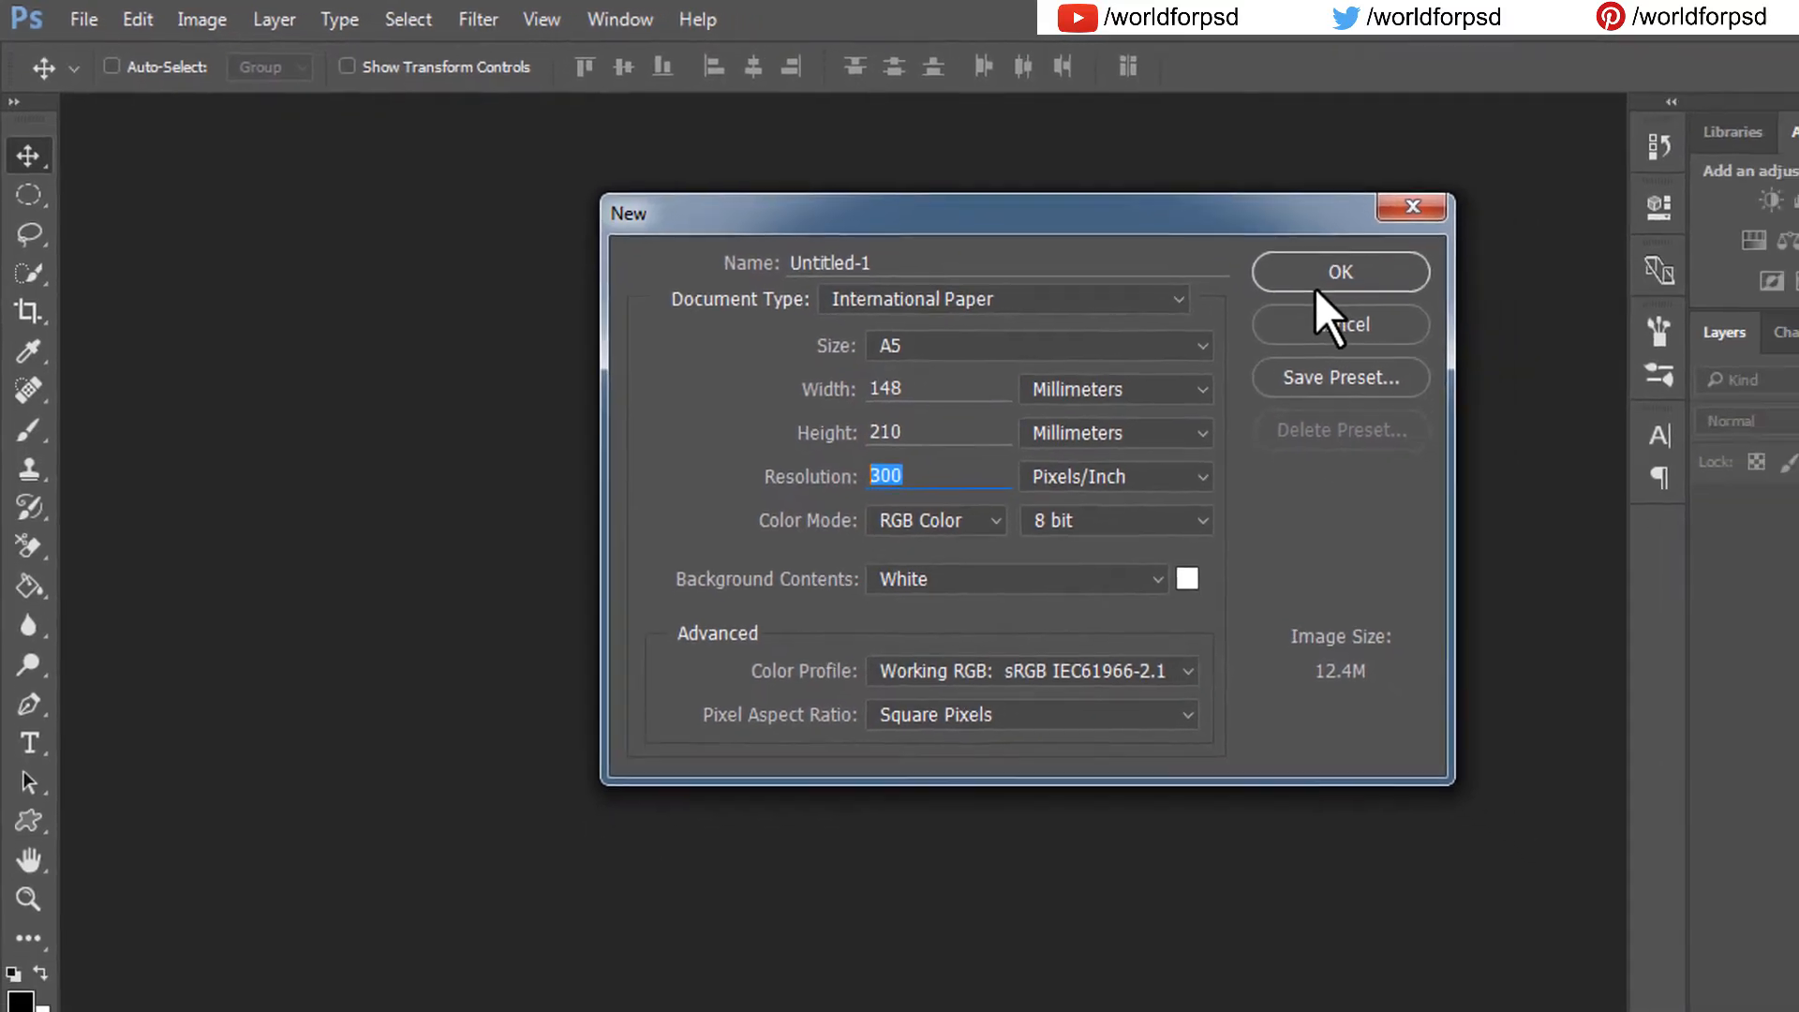
pyautogui.click(1426, 296)
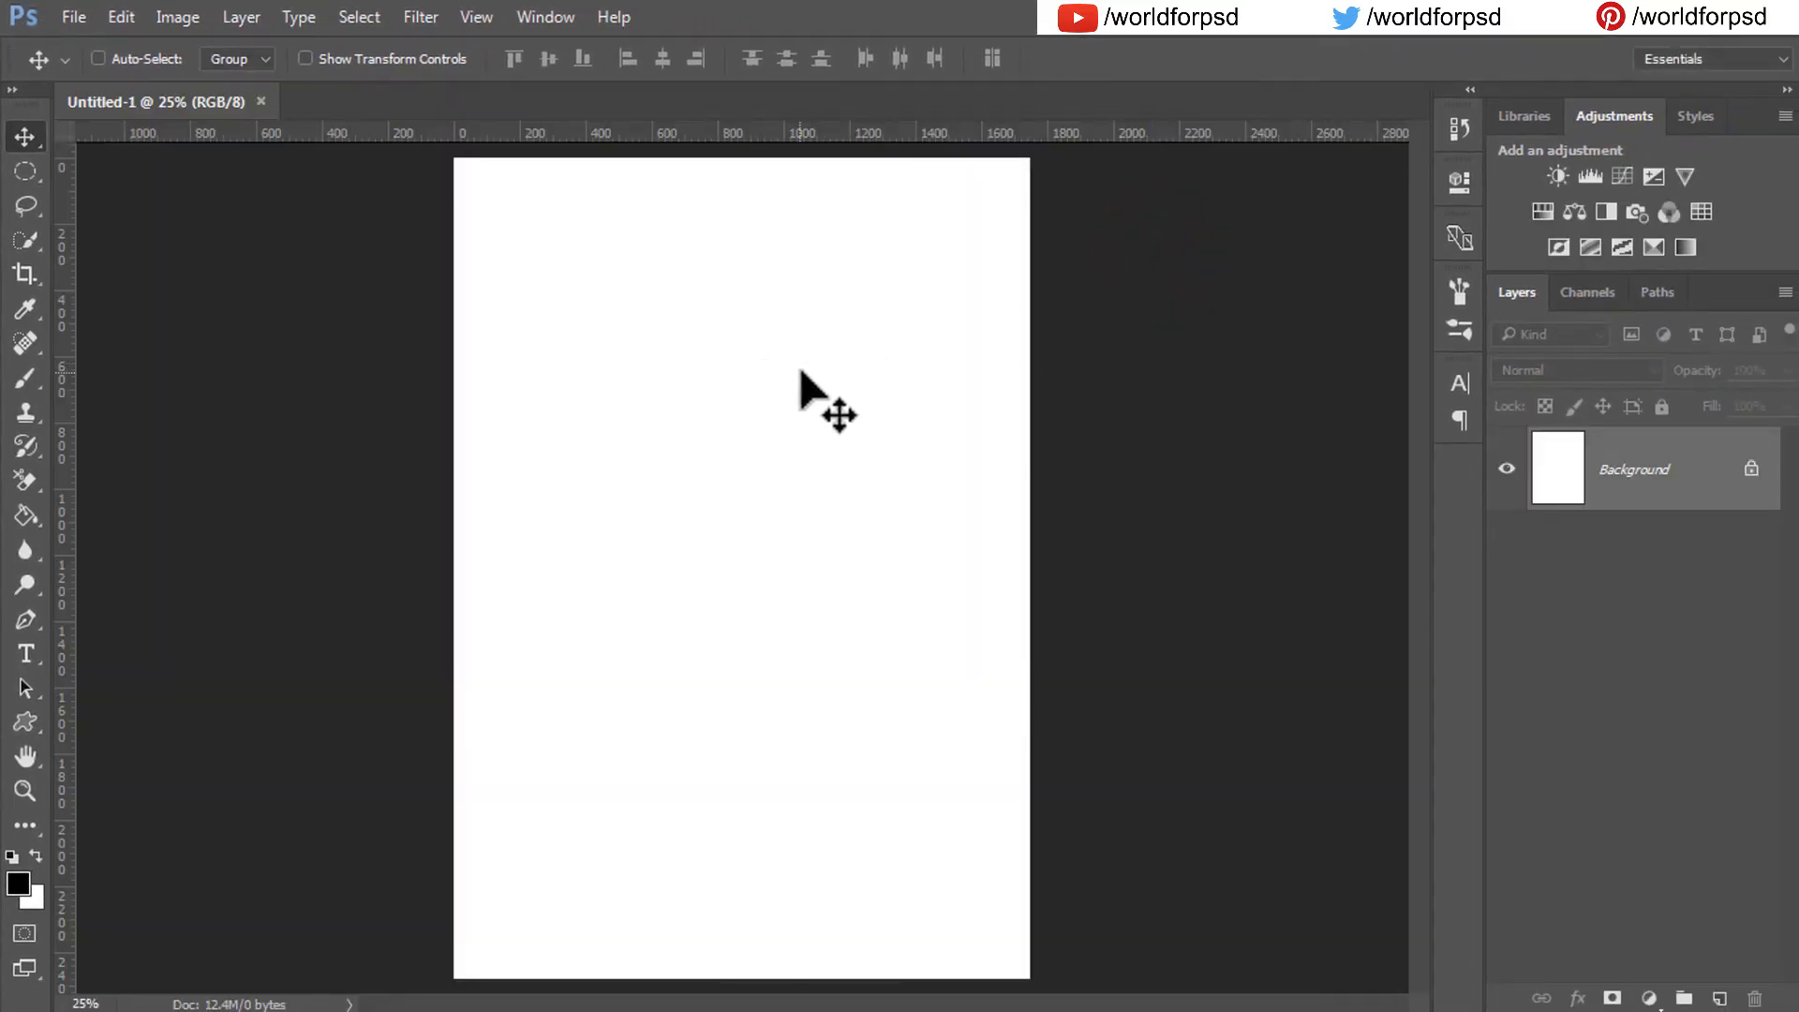
# Set up the Paint Bucket tool to fill with the tree pattern instead of the foreground color.
pyautogui.hotkey('ctrl', '0')
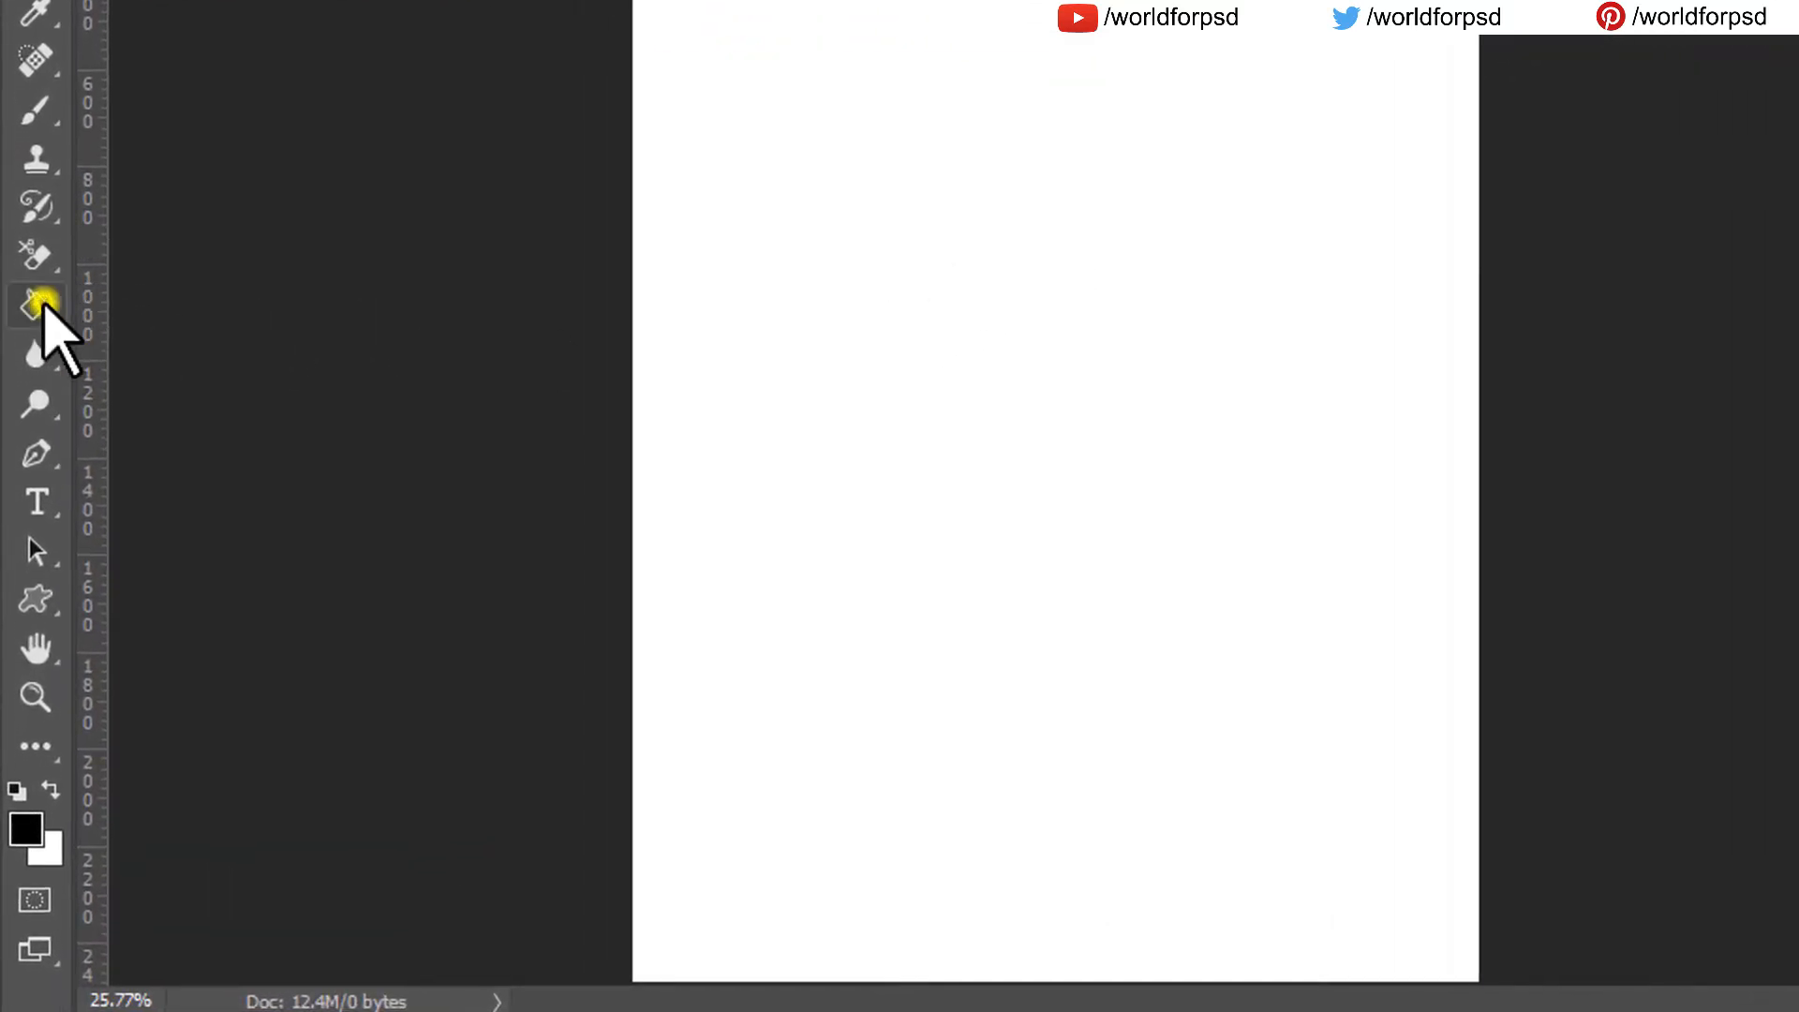
pyautogui.click(38, 304)
pyautogui.click(286, 347)
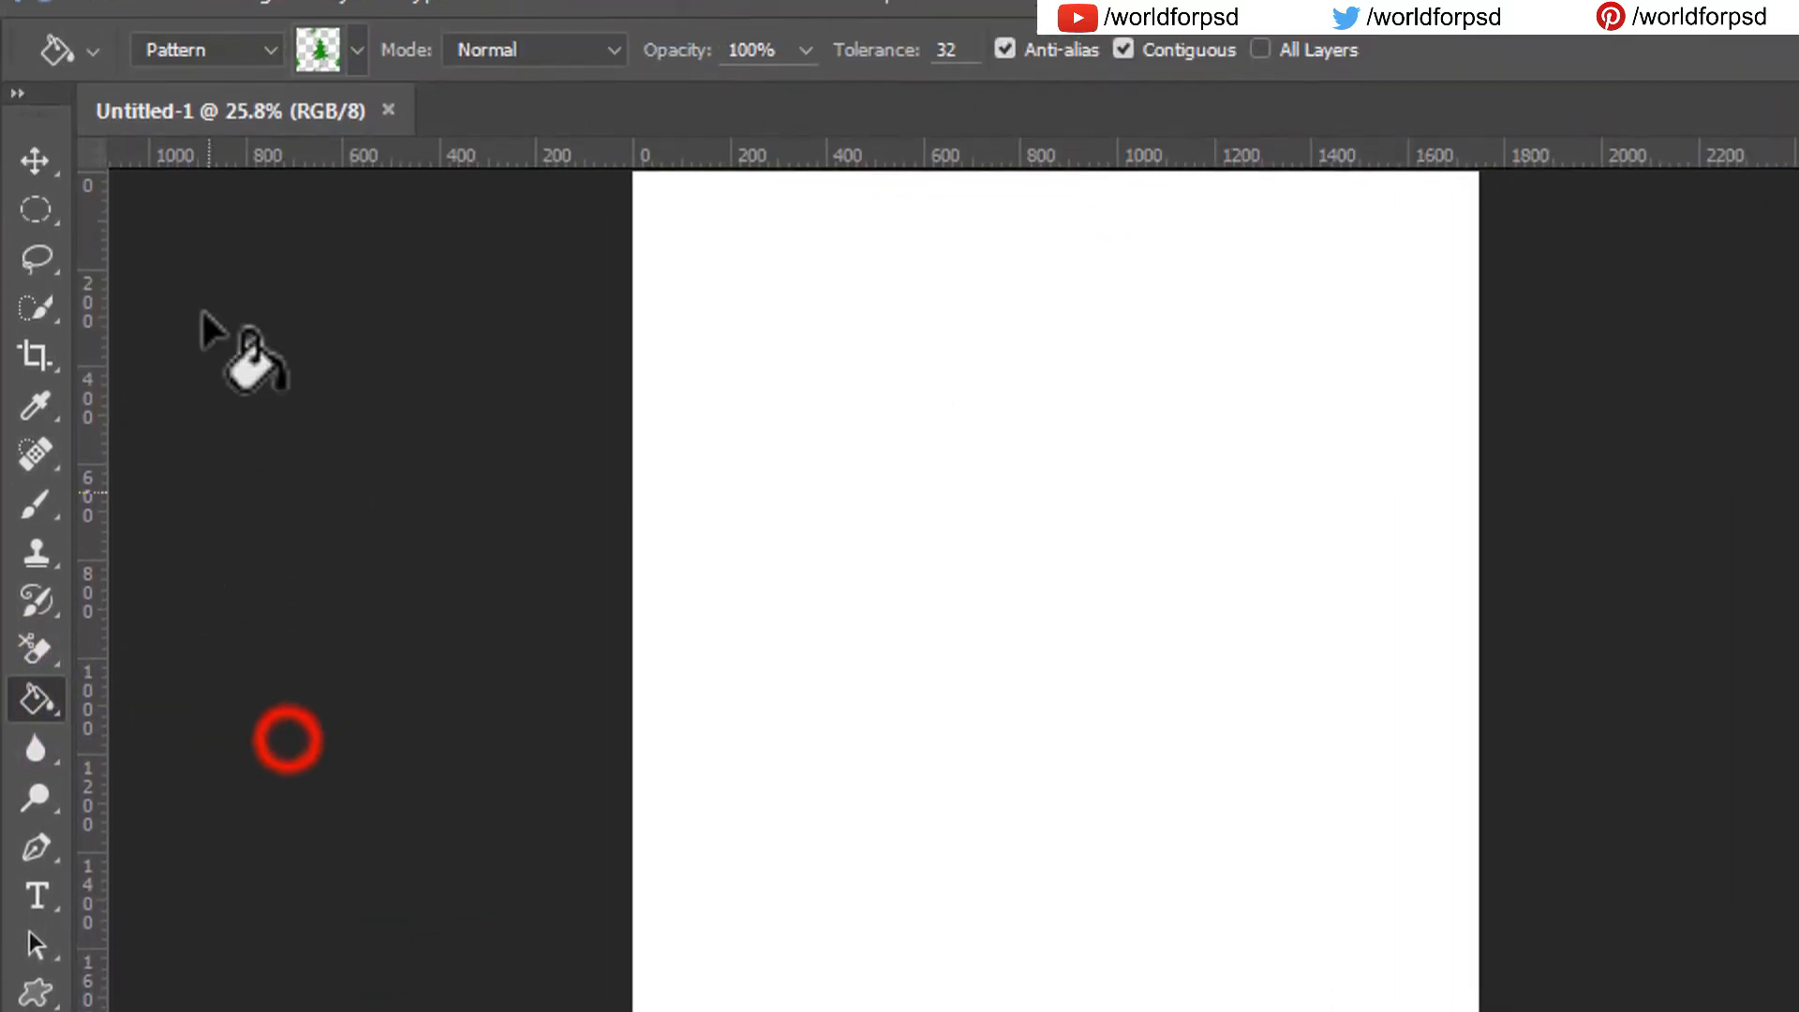
pyautogui.click(221, 48)
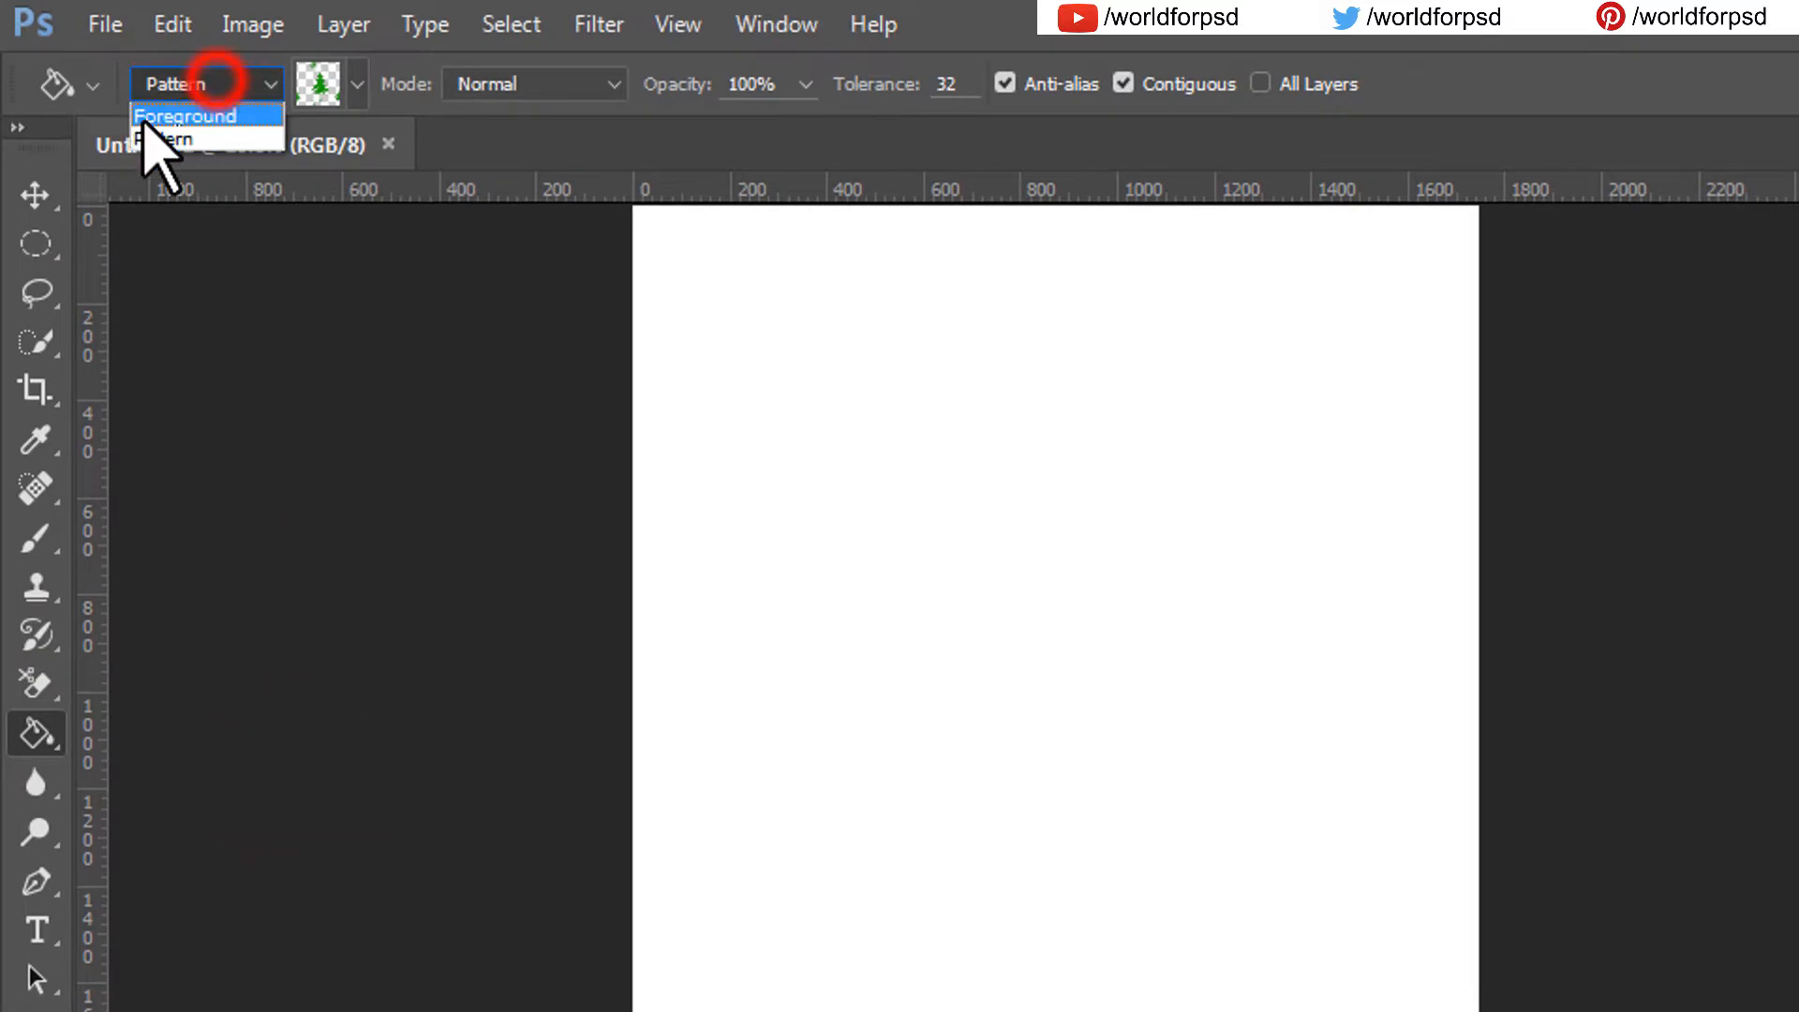
pyautogui.click(210, 140)
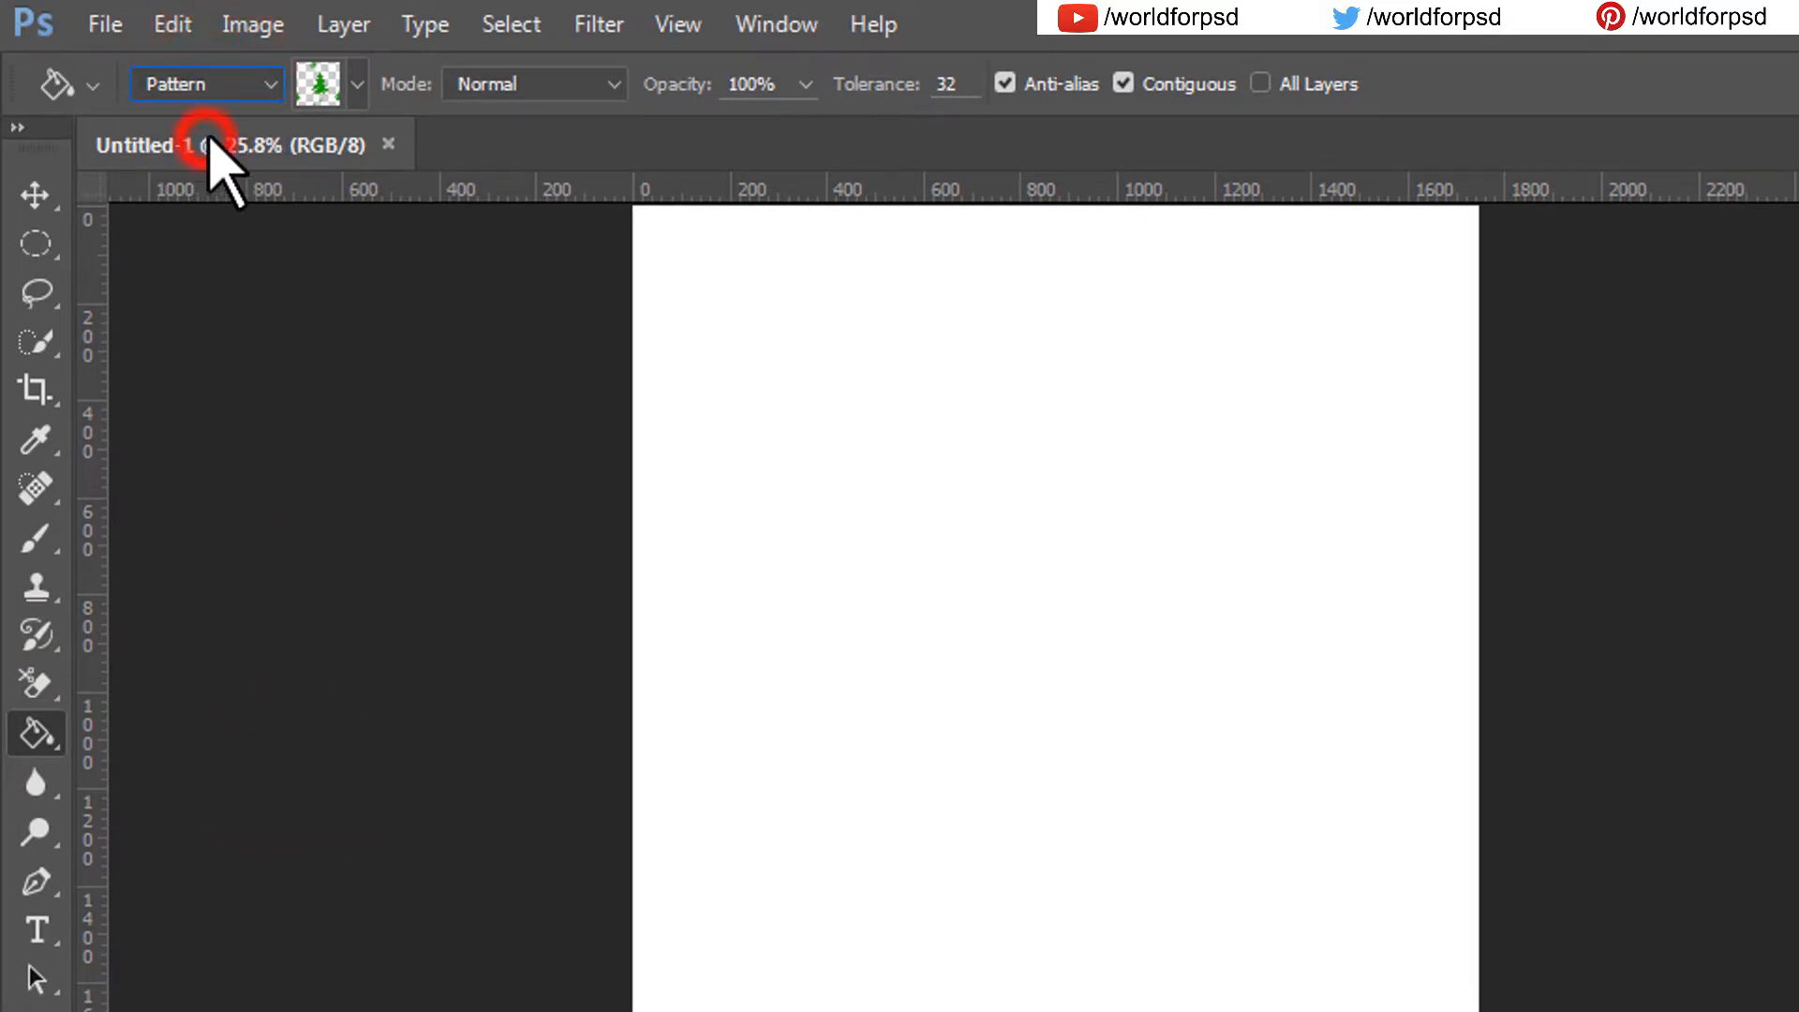
pyautogui.click(356, 85)
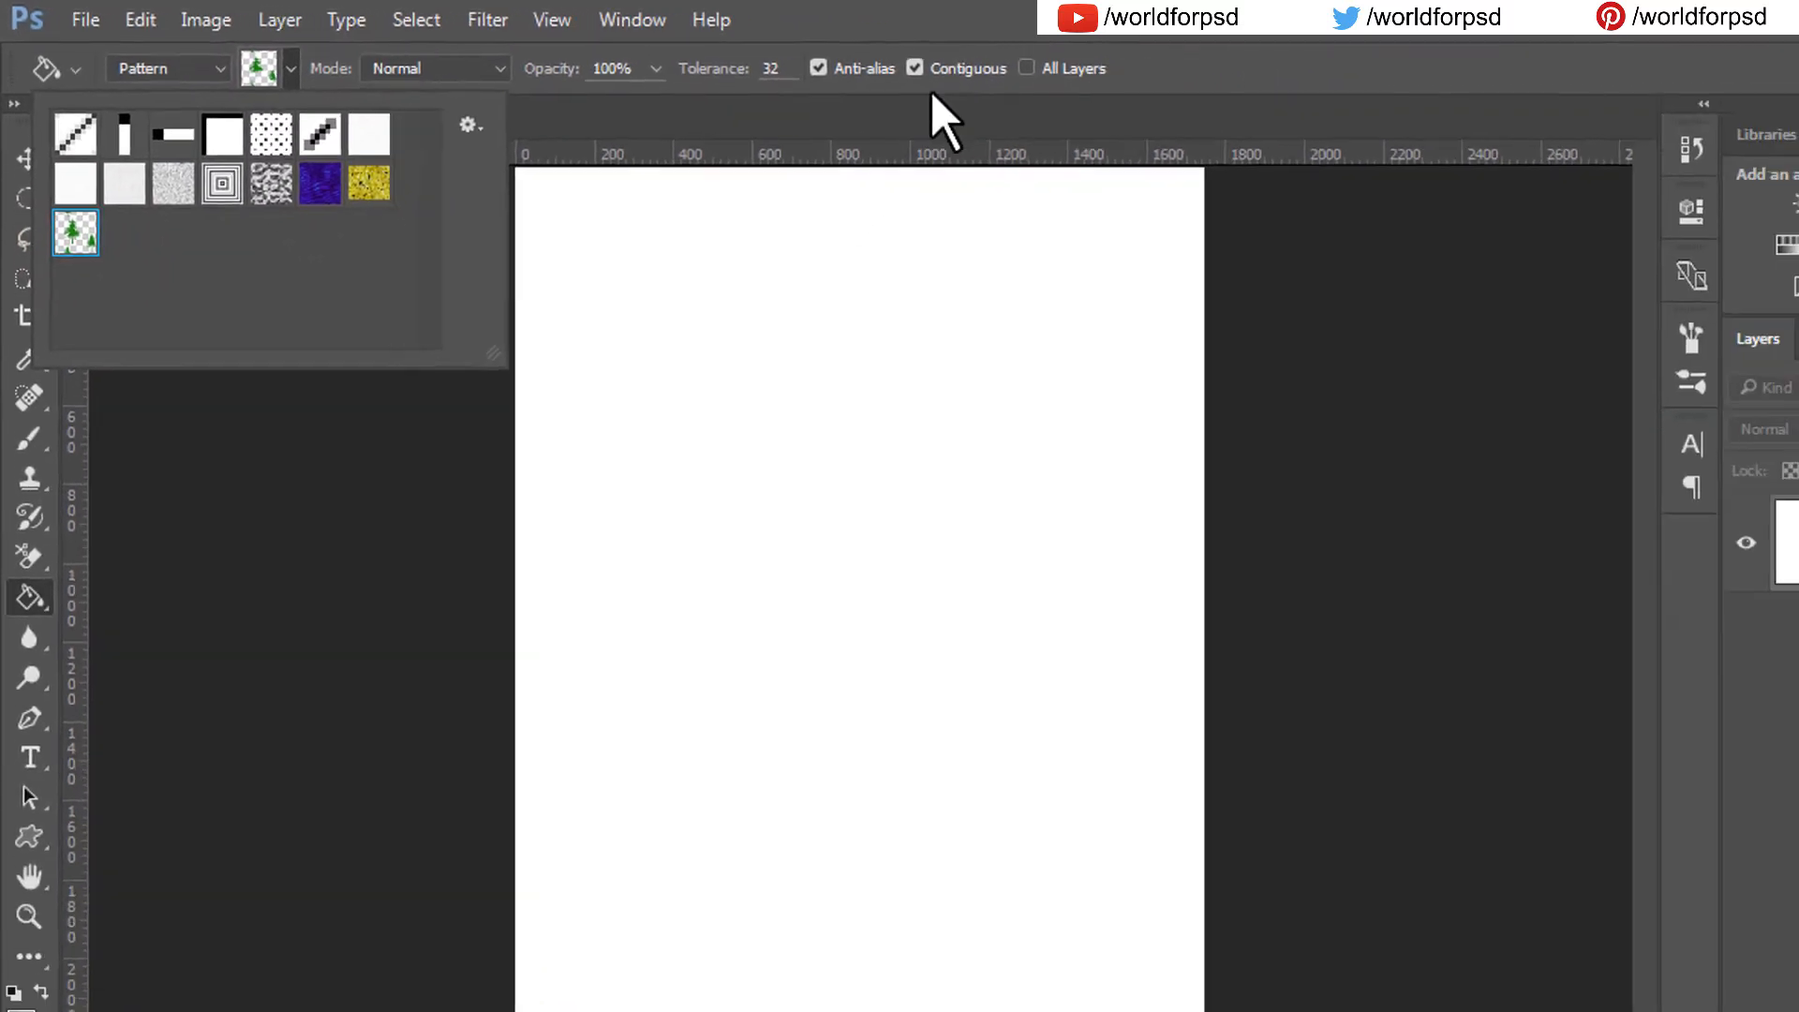
pyautogui.click(1416, 92)
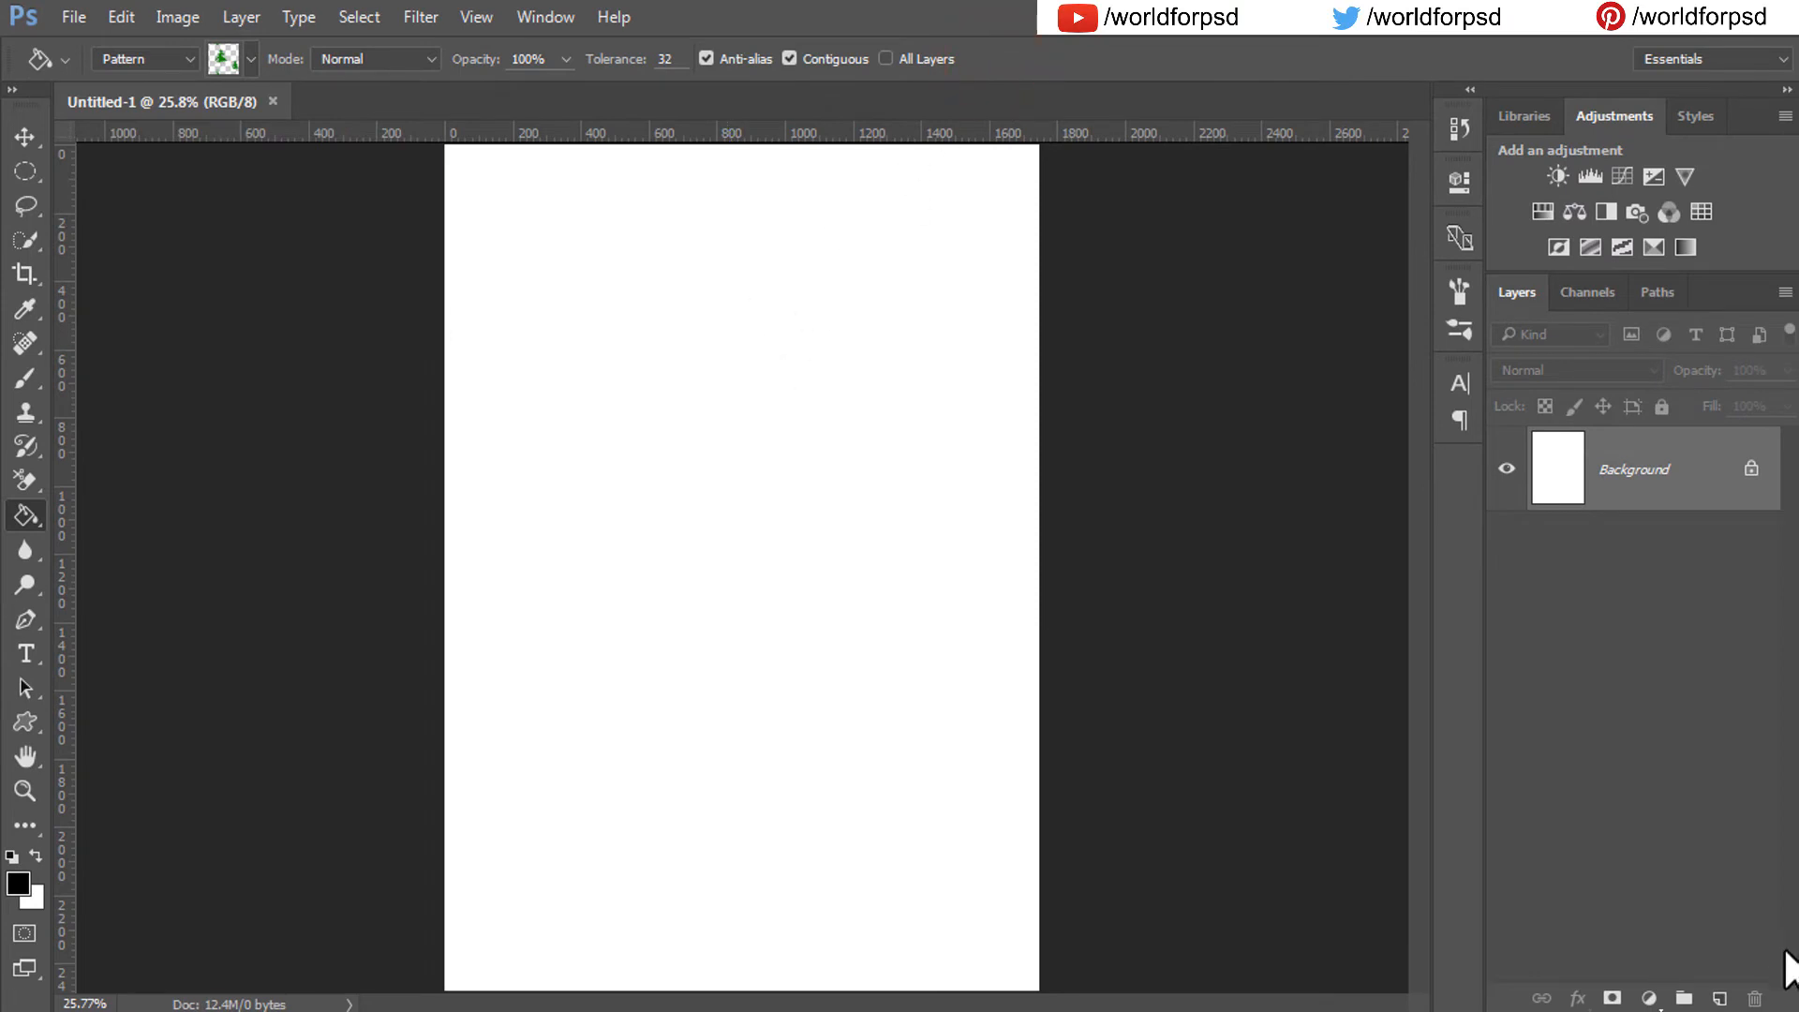
# Fill a new layer with the tree pattern and set that layer's opacity to 60%.
pyautogui.click(1719, 998)
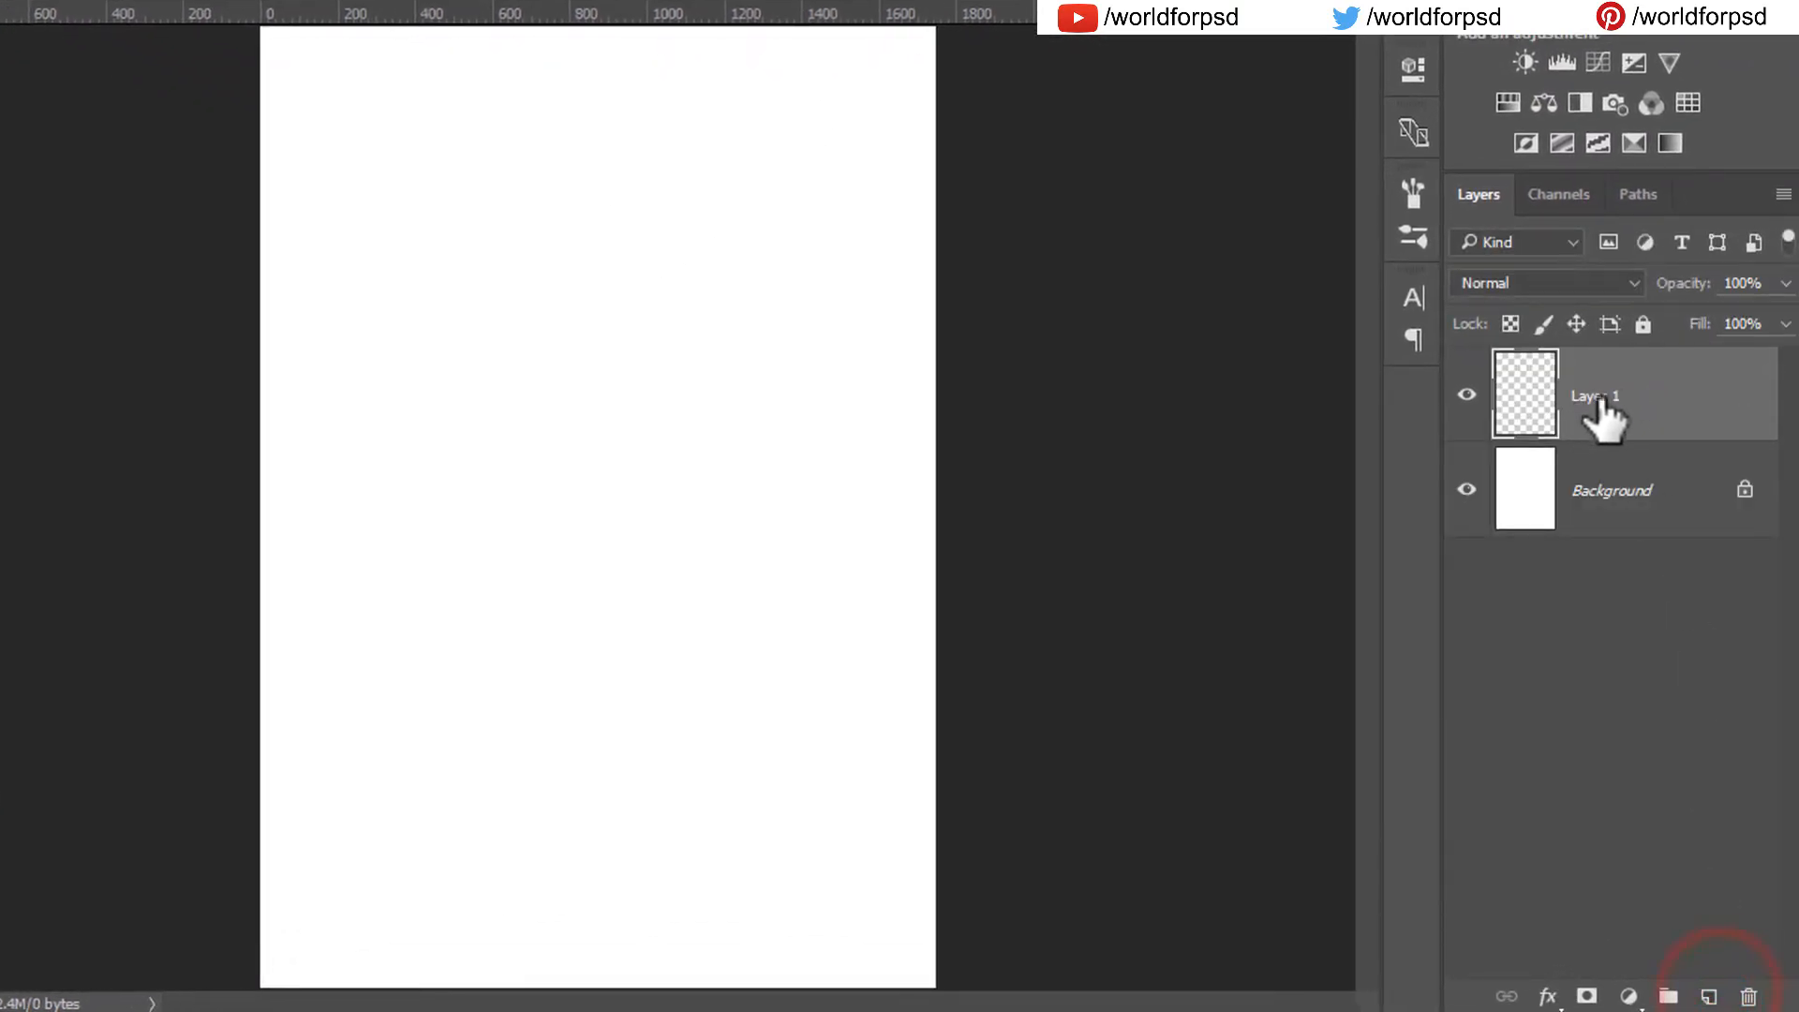
pyautogui.click(454, 354)
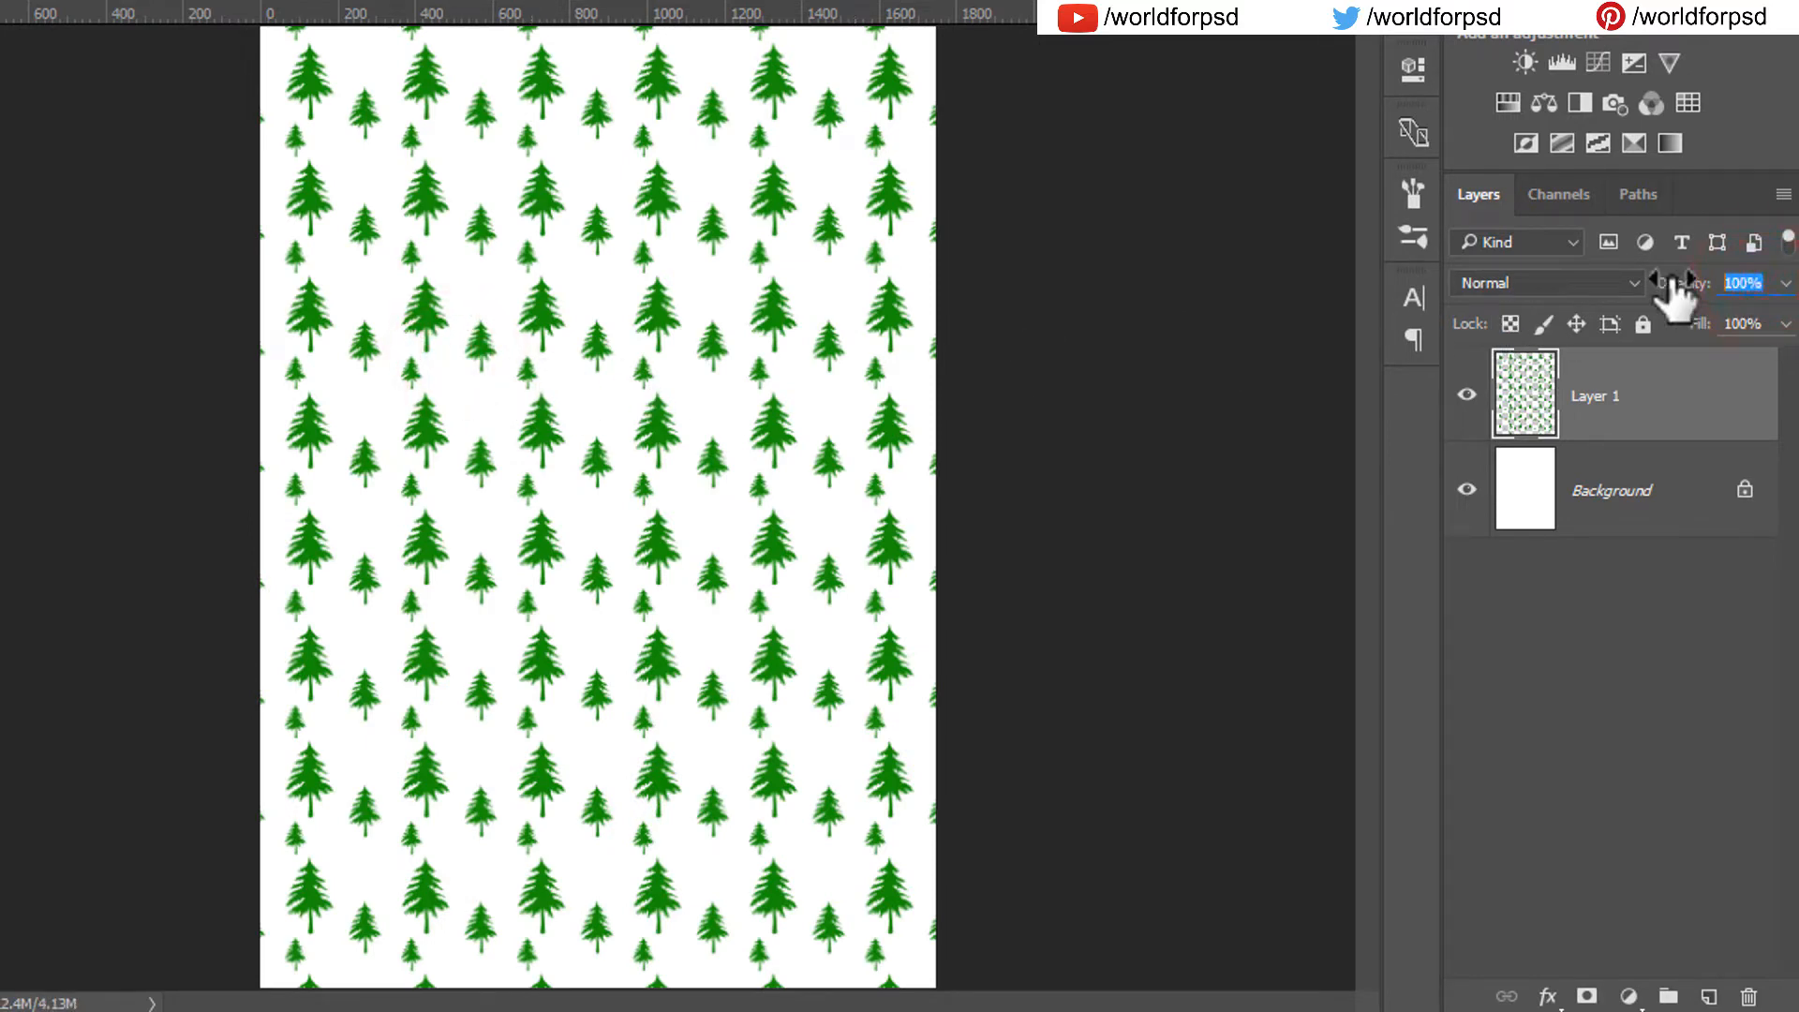
pyautogui.write('60')
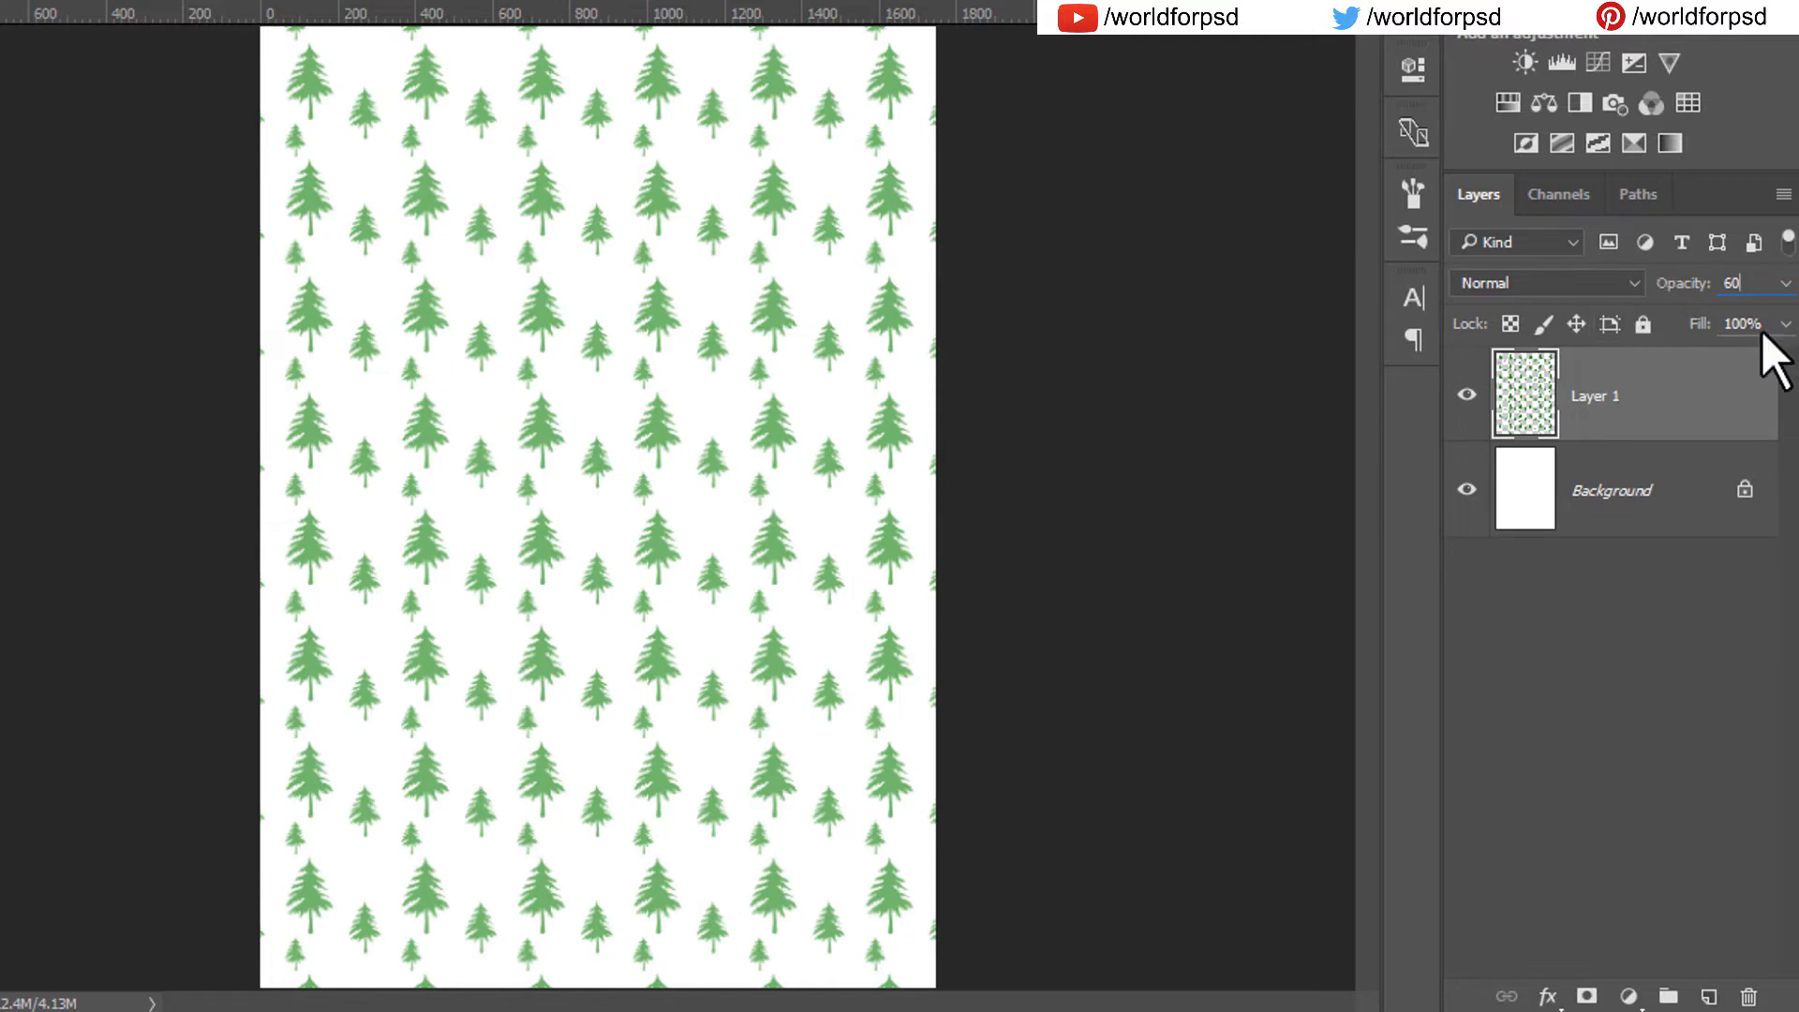
pyautogui.click(1641, 403)
# Add a Solid Color fill layer directly above the Background, using a muted khaki yellow with hue 59.
pyautogui.click(1635, 495)
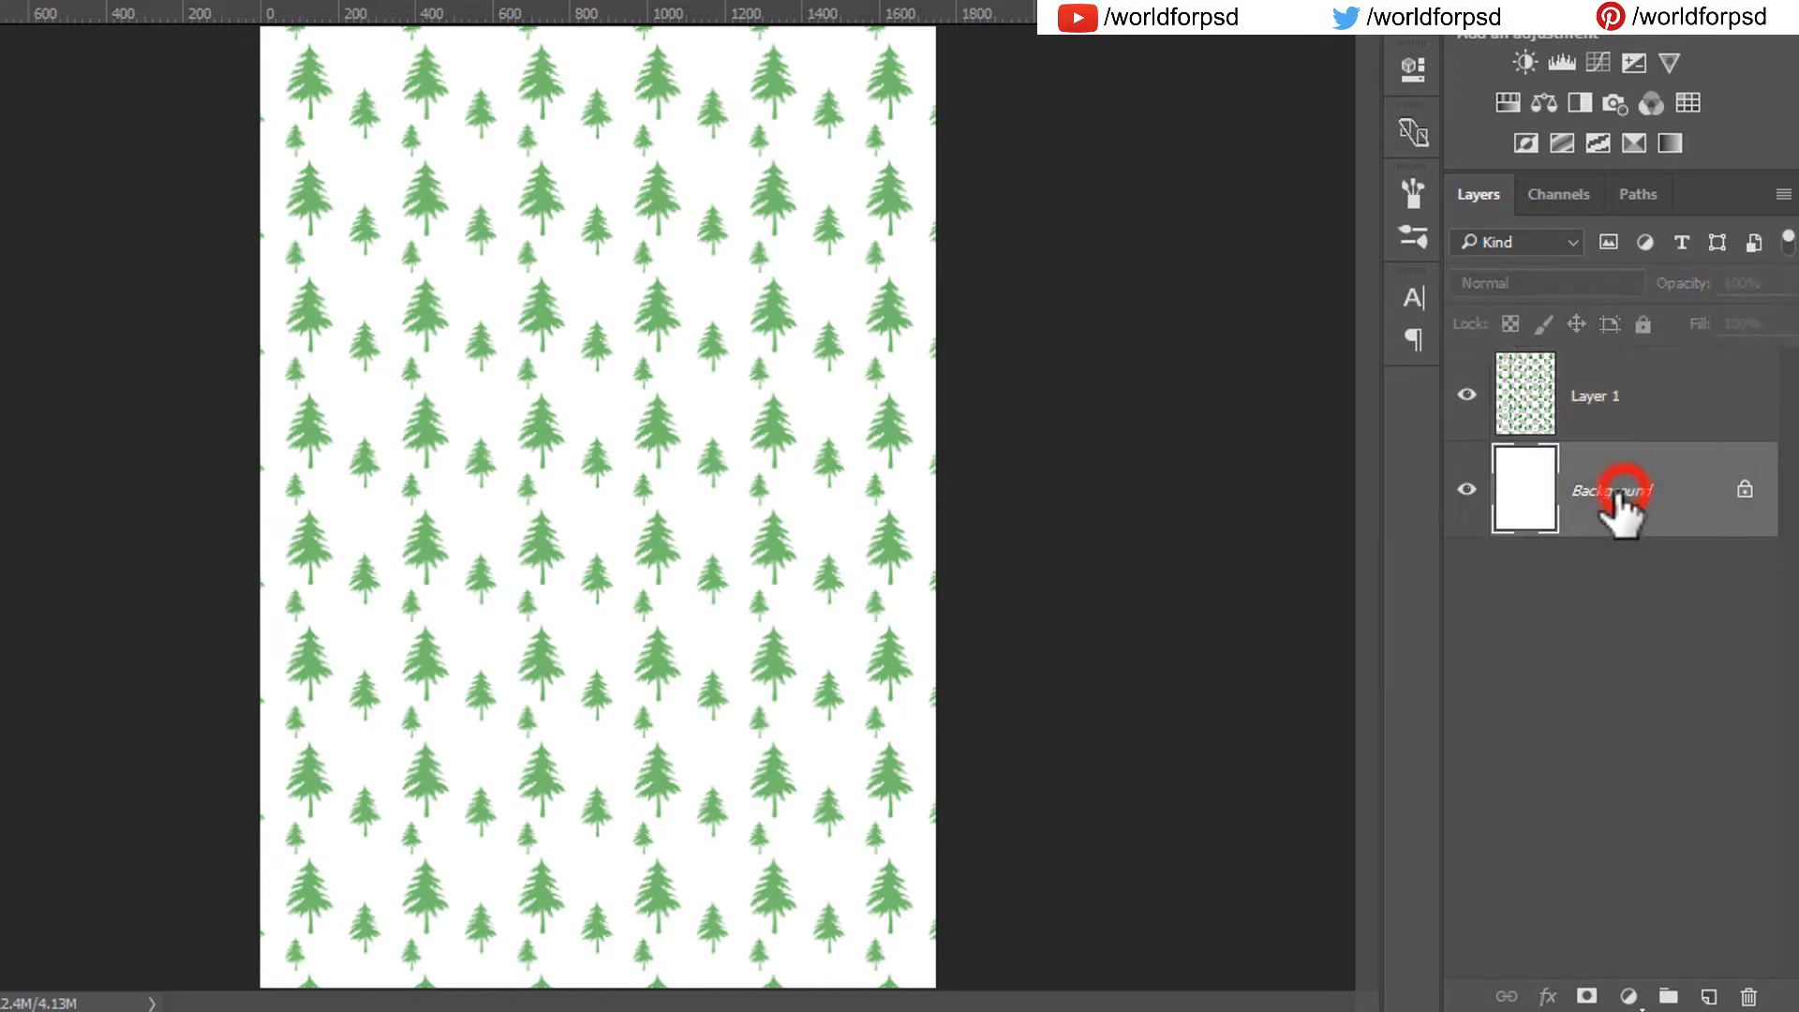
pyautogui.click(1635, 996)
pyautogui.click(1595, 341)
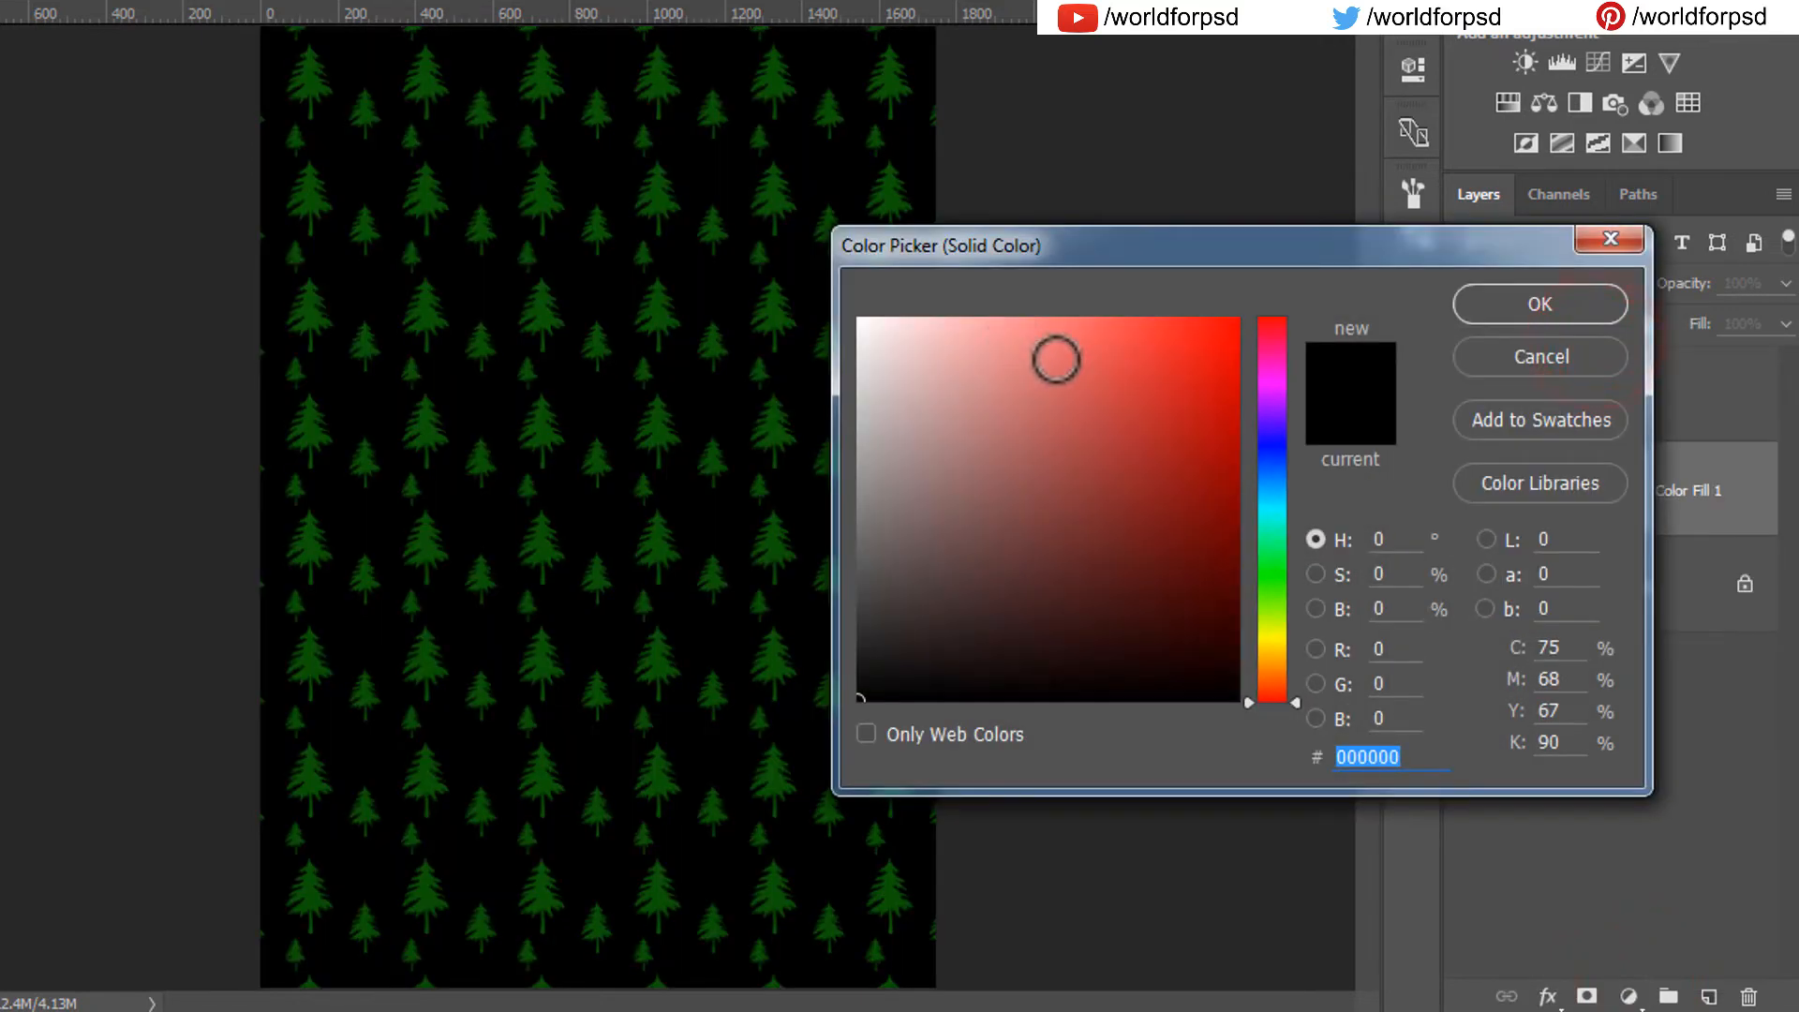
pyautogui.click(1278, 639)
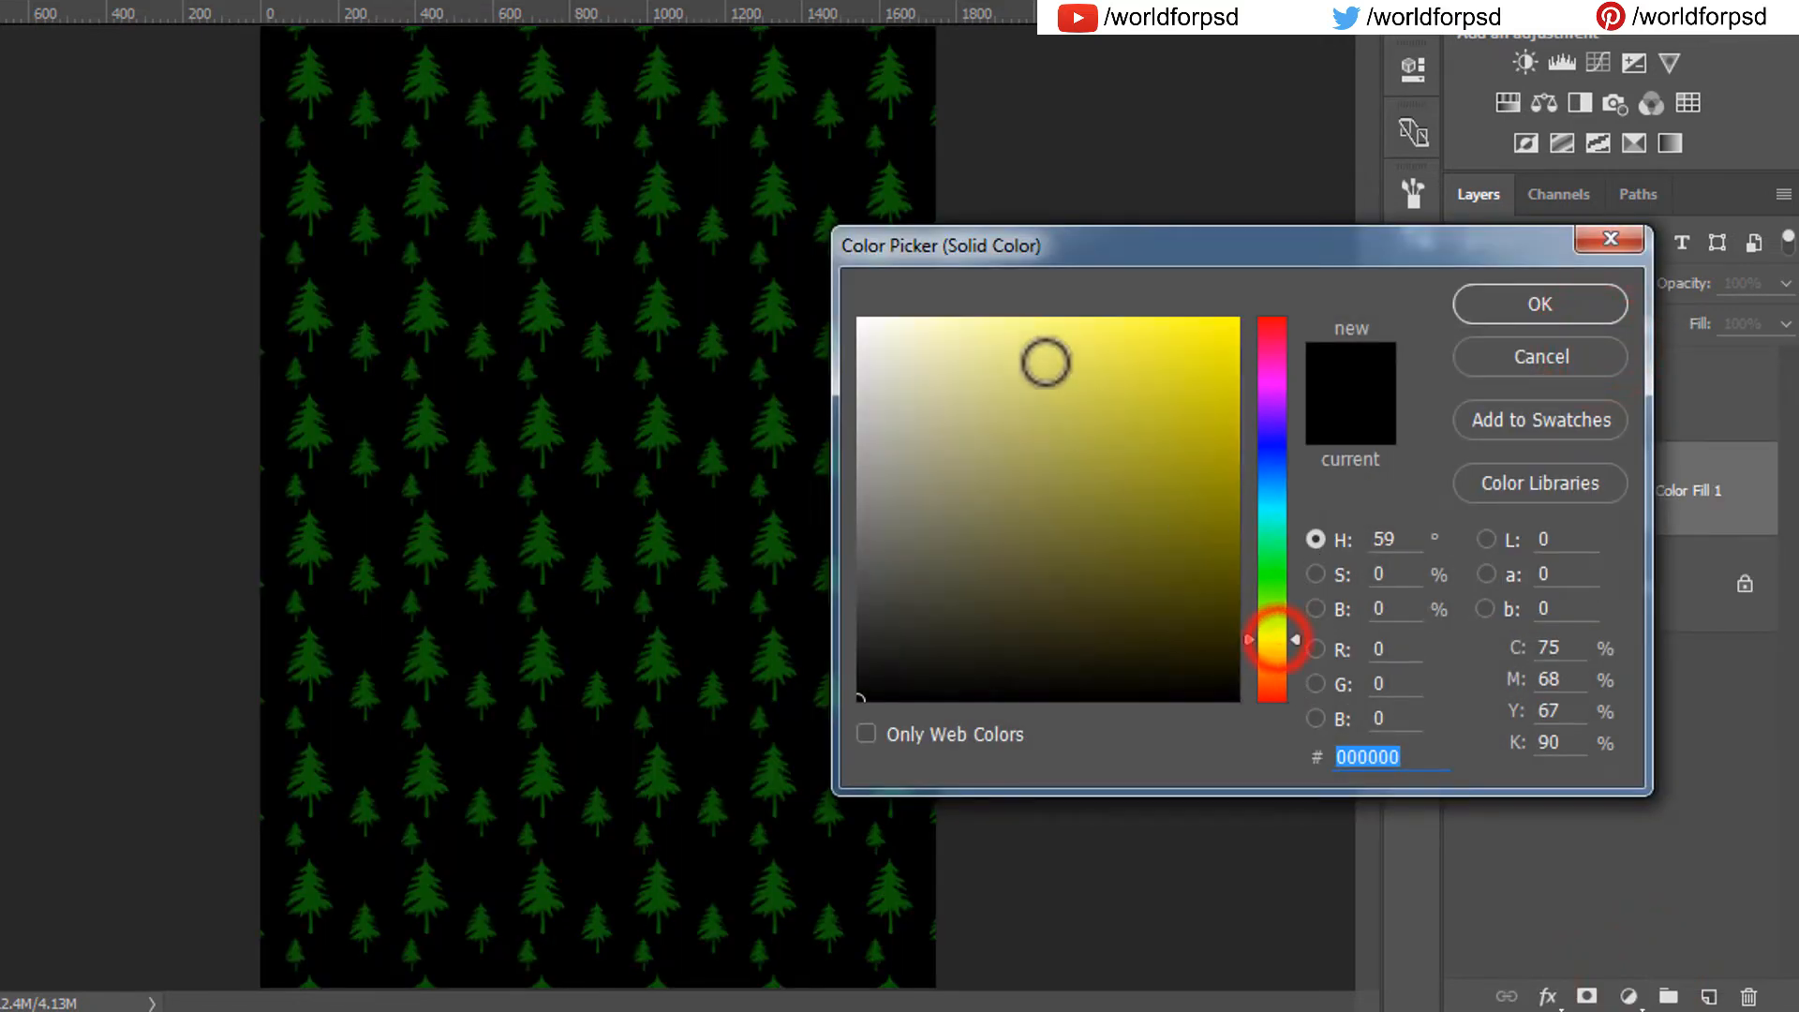
pyautogui.click(996, 340)
pyautogui.moveTo(995, 339); pyautogui.dragTo(998, 391)
pyautogui.click(1486, 306)
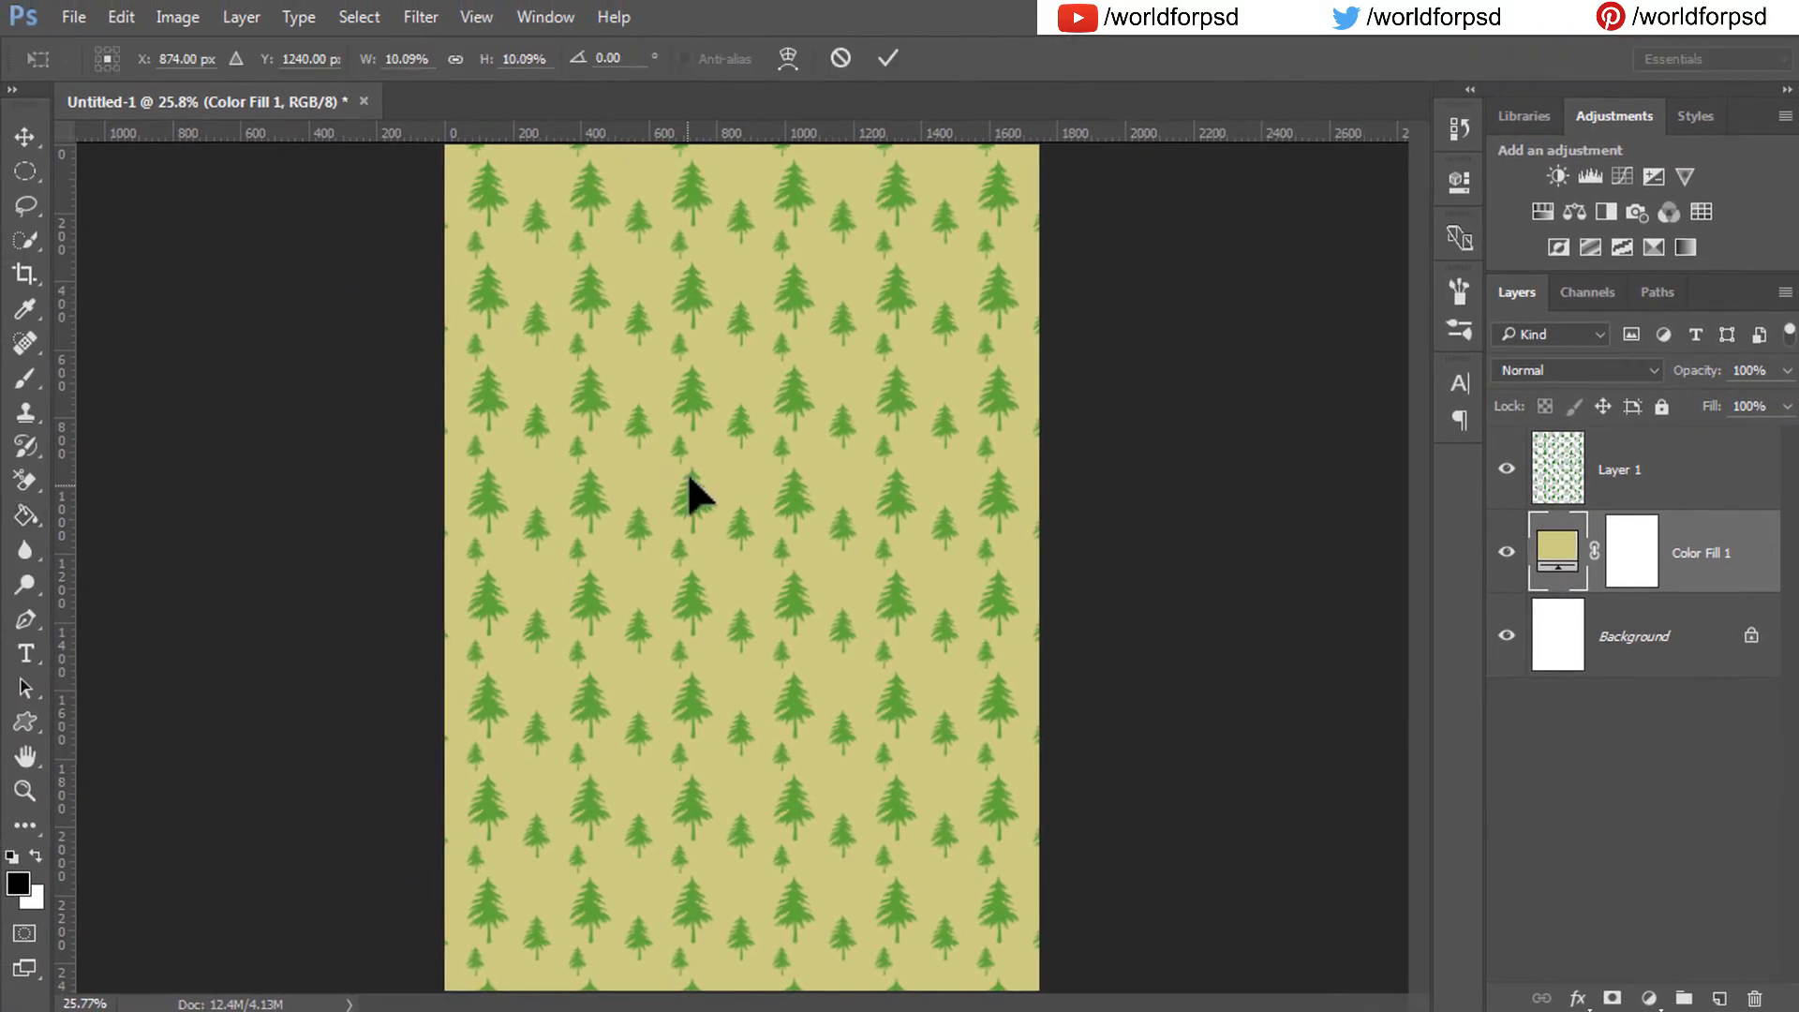
# Place the snowy mountain and hiker photos in the document and move both their layers above the tree pattern layer.
pyautogui.click(885, 59)
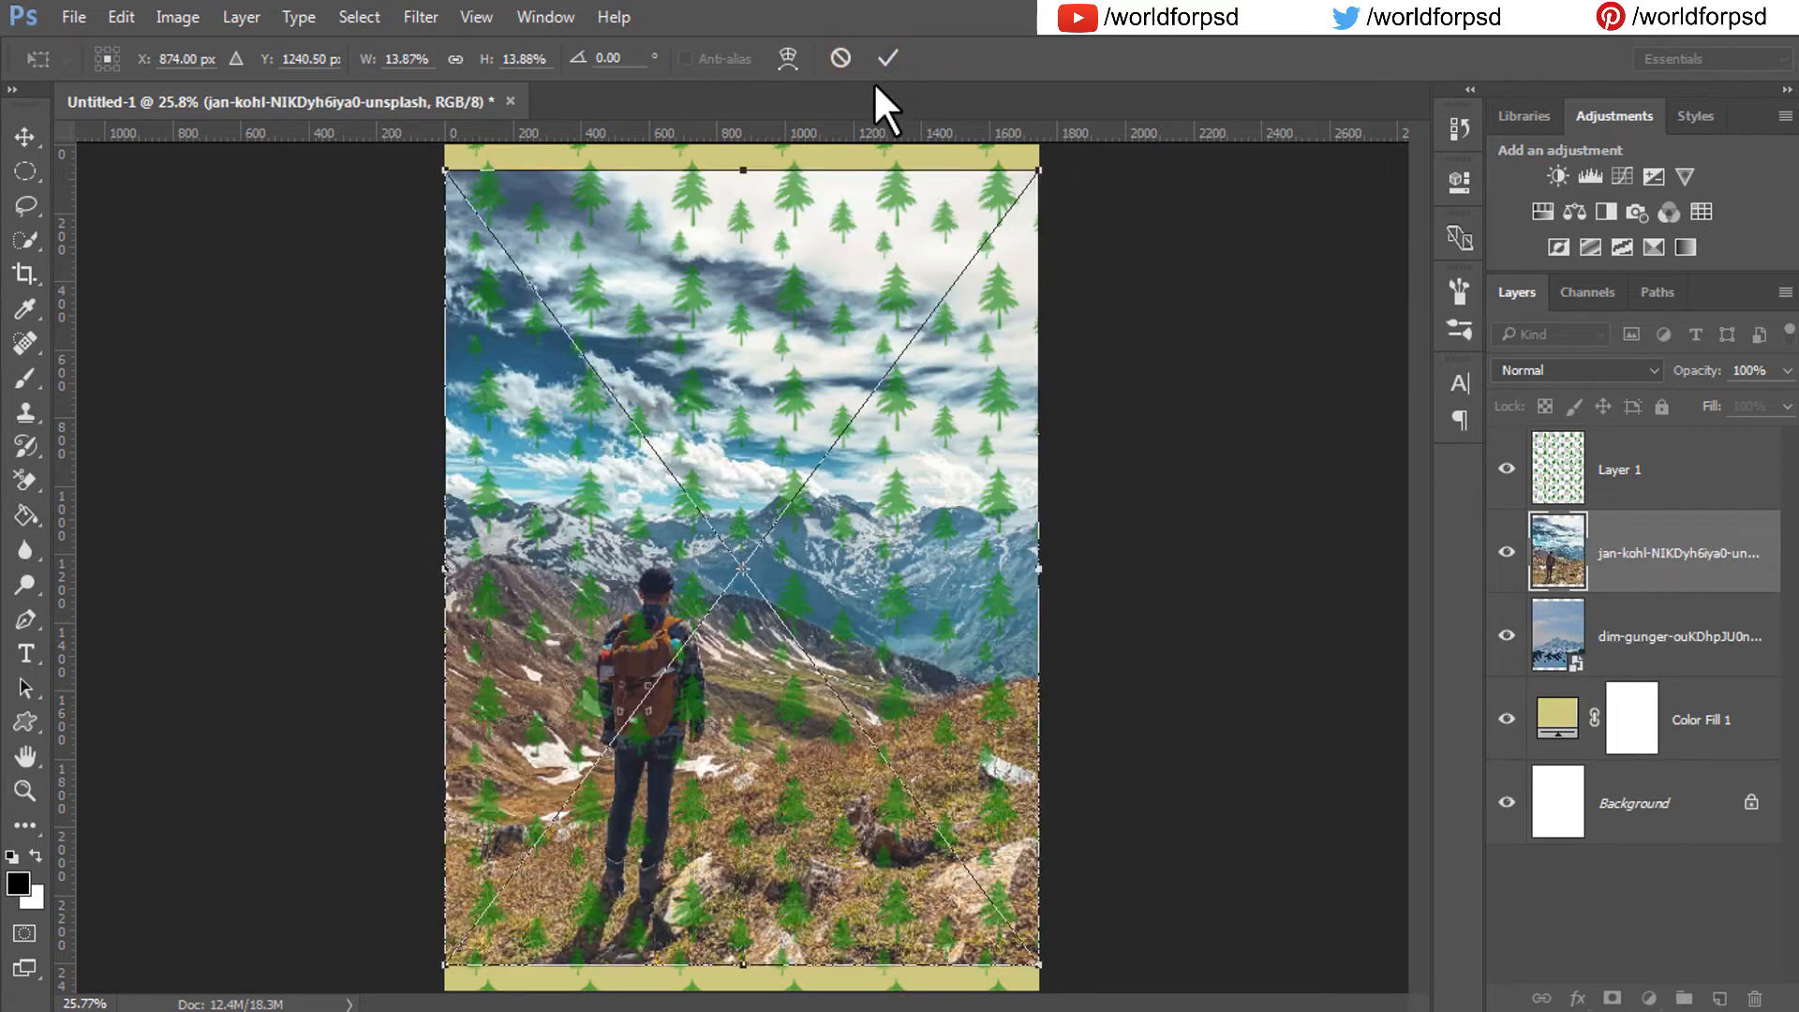
pyautogui.click(1634, 643)
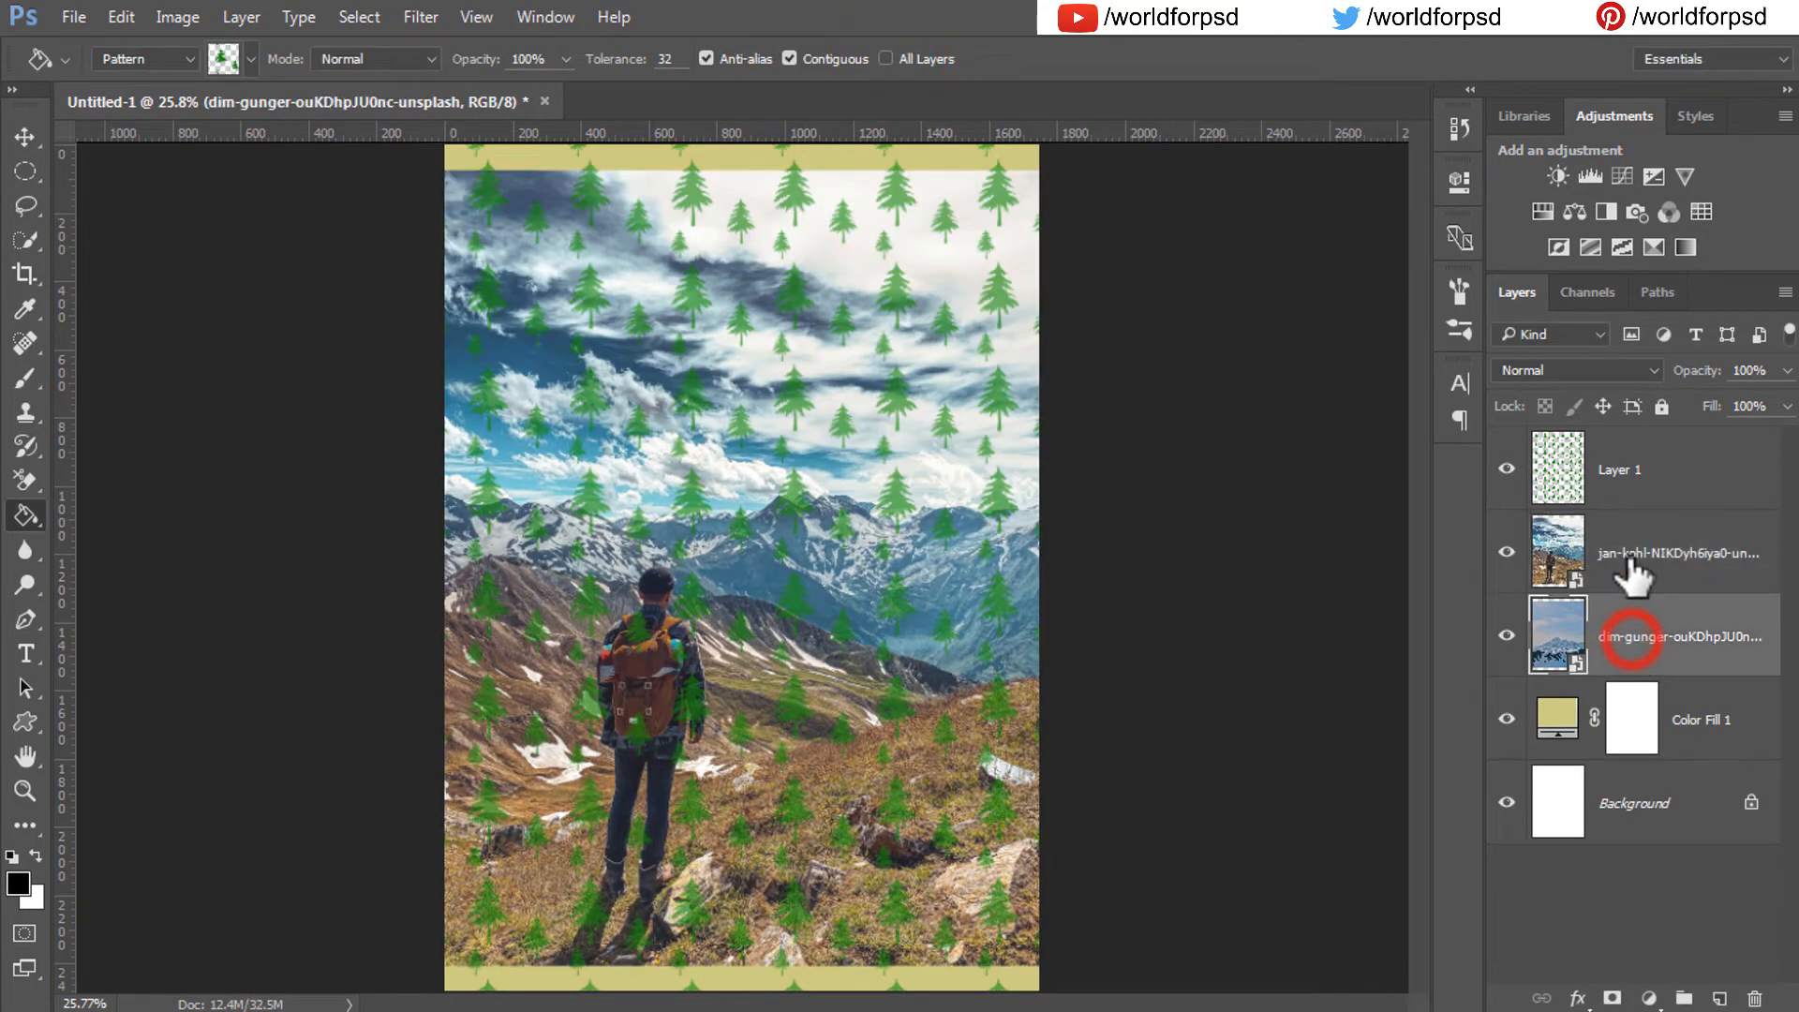
pyautogui.keyDown('ctrl'); pyautogui.click(1631, 561); pyautogui.keyUp('ctrl')
pyautogui.moveTo(1643, 554); pyautogui.dragTo(1627, 459)
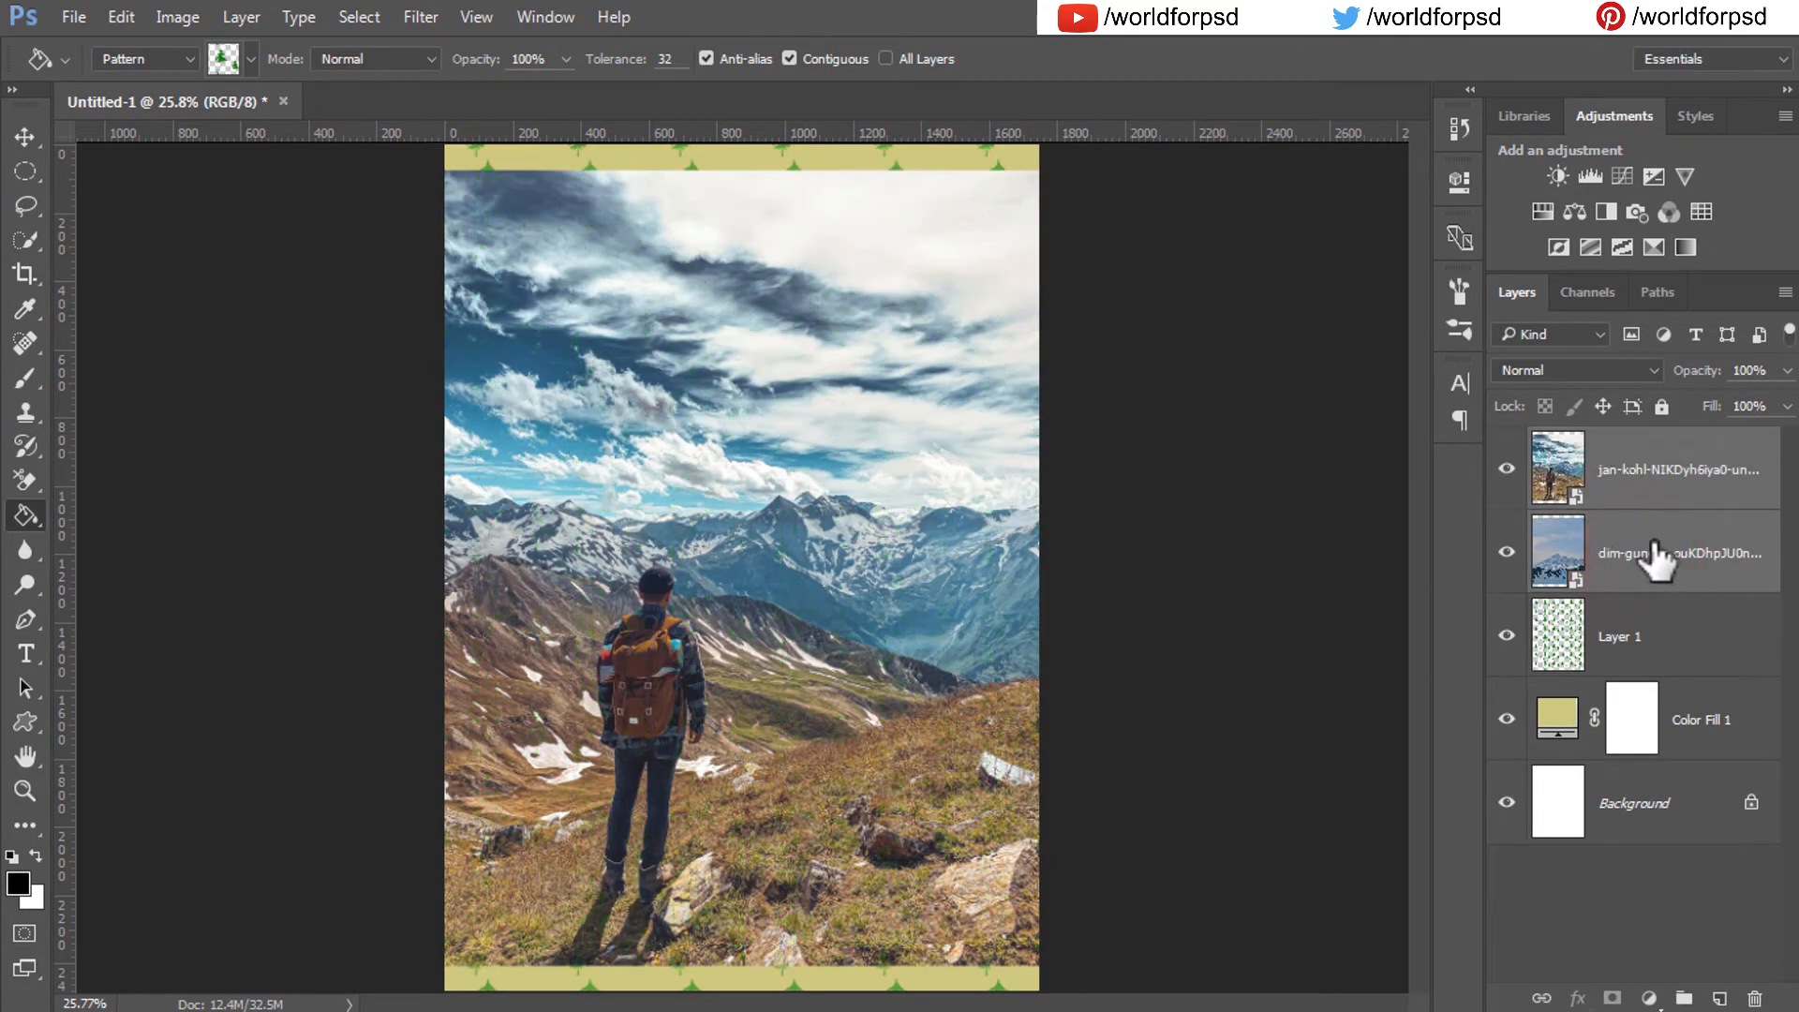
# Scale both photos together to about 54%, keeping their lower right corner in place.
pyautogui.hotkey('ctrl', 't')
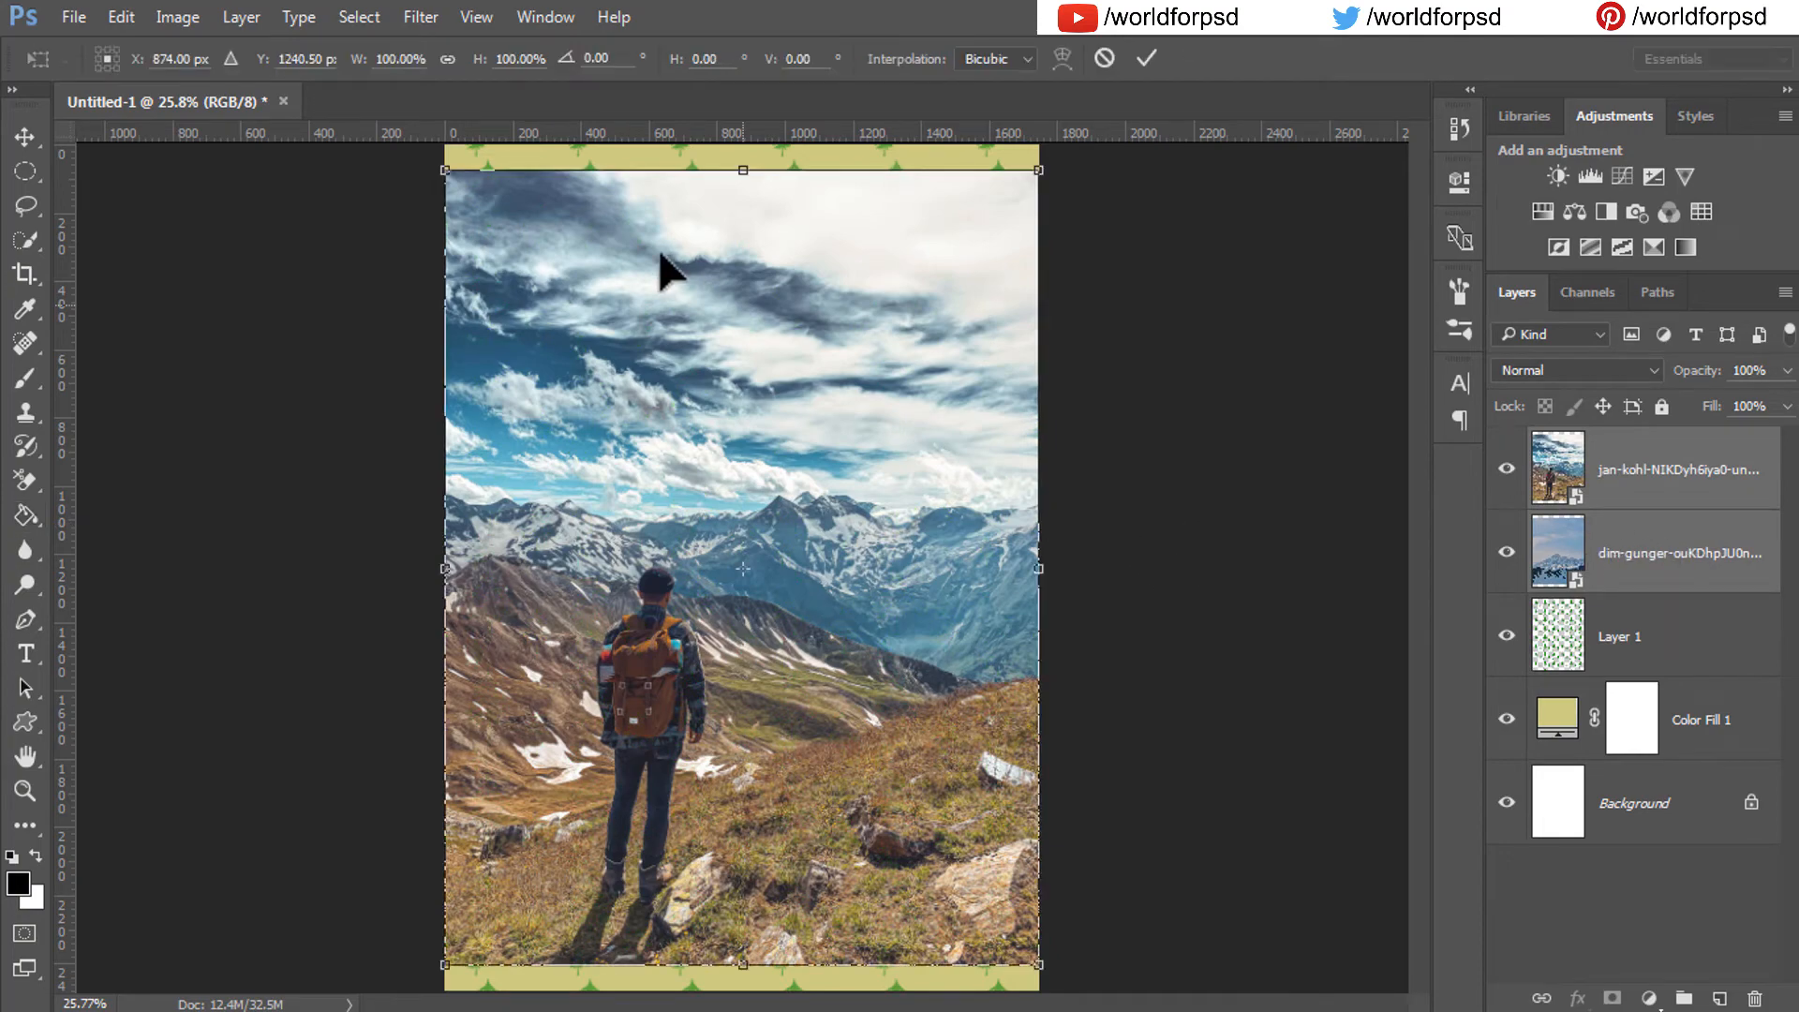
pyautogui.moveTo(445, 172); pyautogui.dragTo(769, 494)
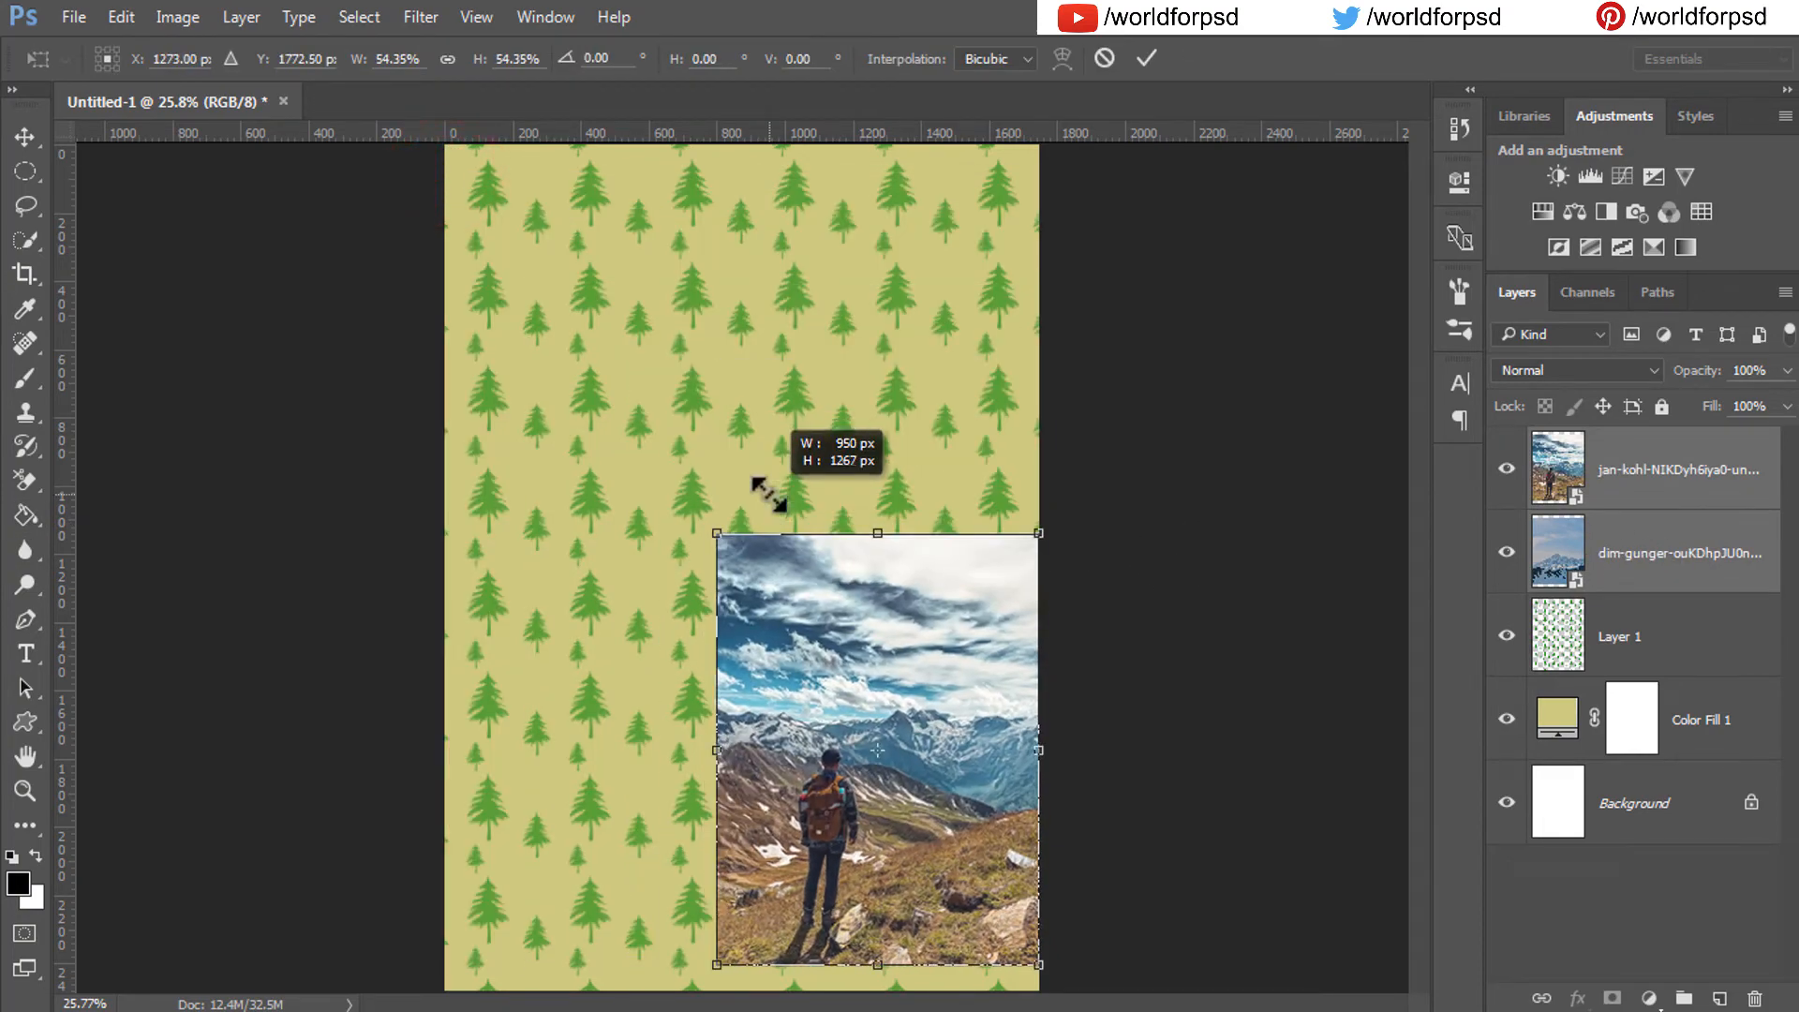
pyautogui.click(1147, 58)
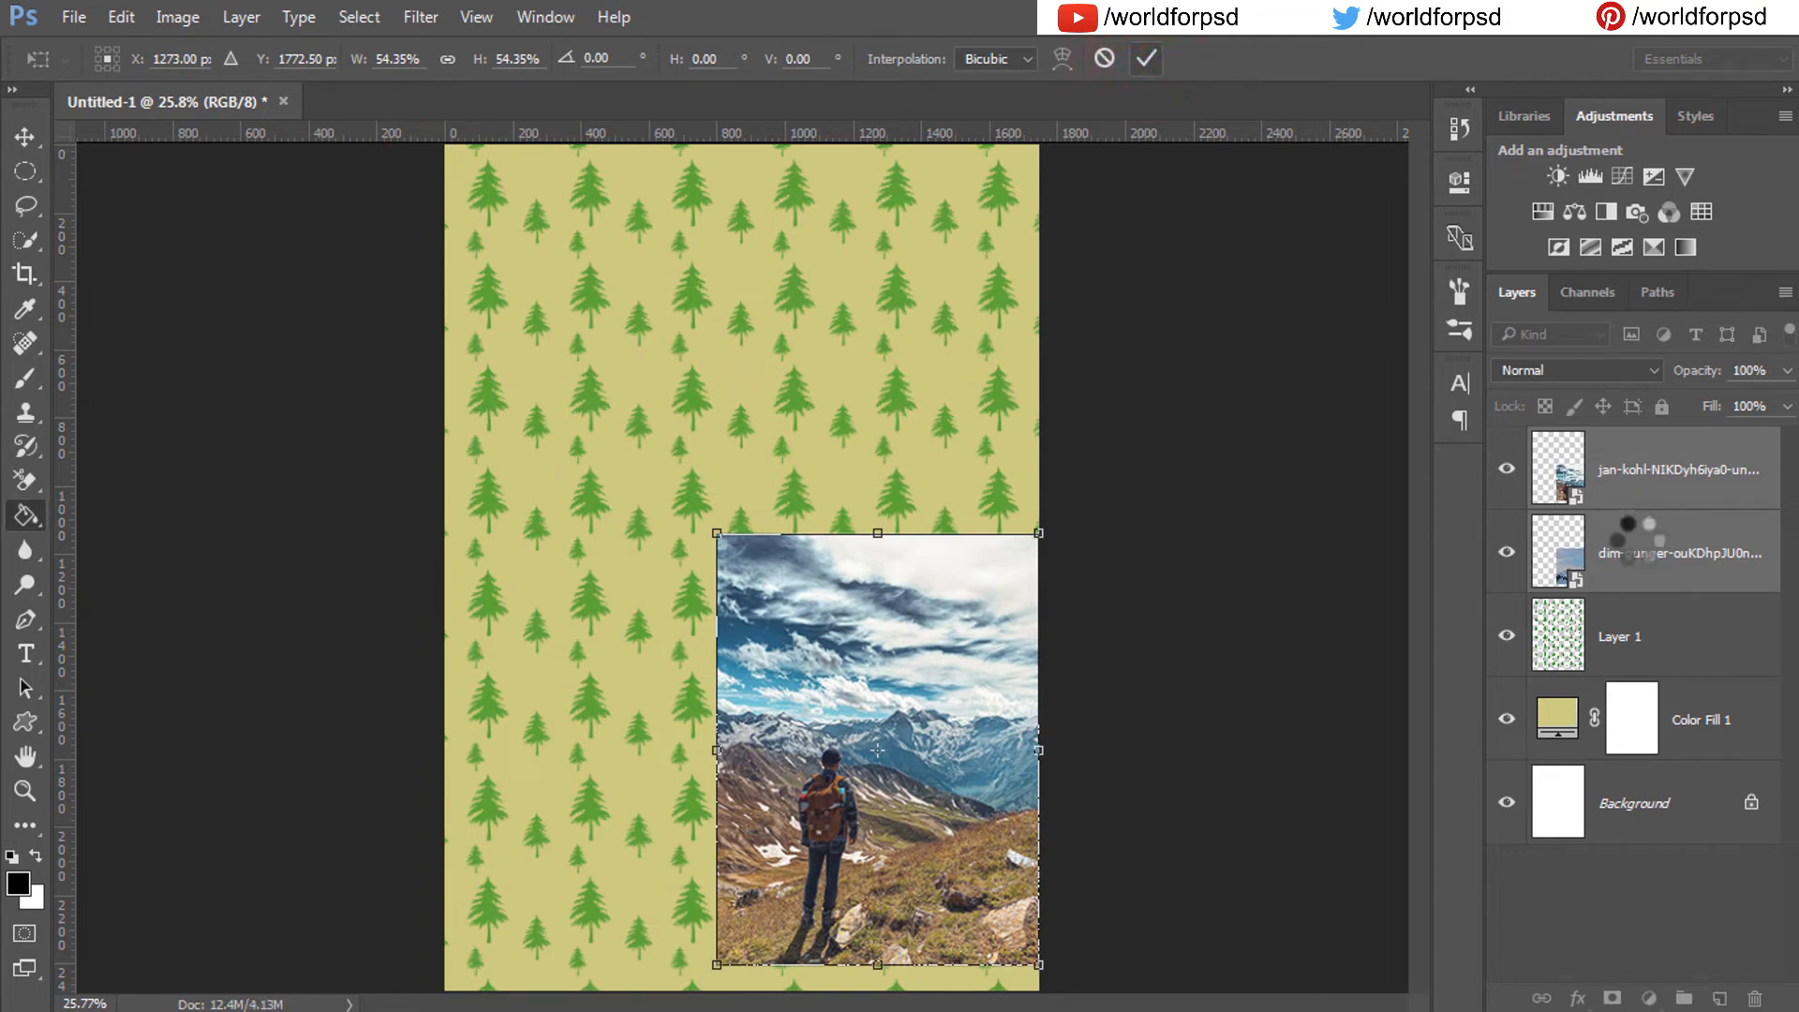
# Move the hiker photo to the lower left of the page and the snowy mountain photo to the upper right.
pyautogui.click(1686, 482)
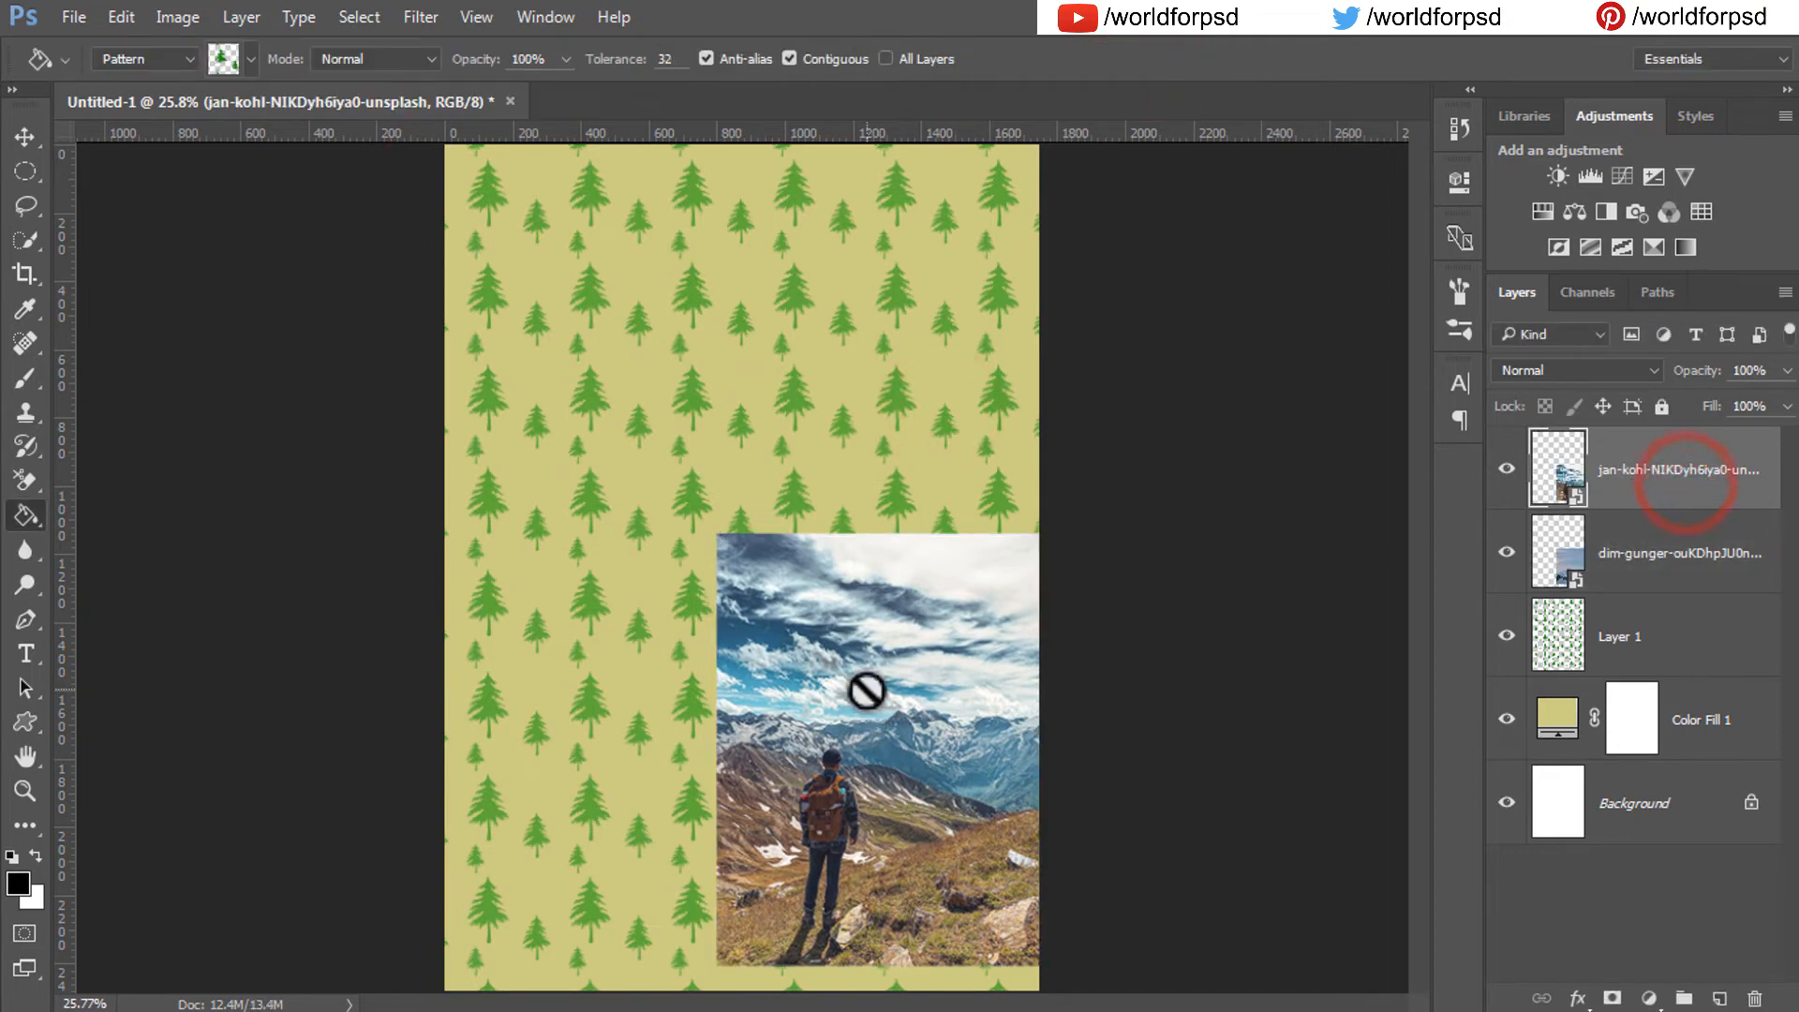
pyautogui.press('v')
pyautogui.moveTo(867, 691); pyautogui.dragTo(630, 674)
pyautogui.click(1657, 553)
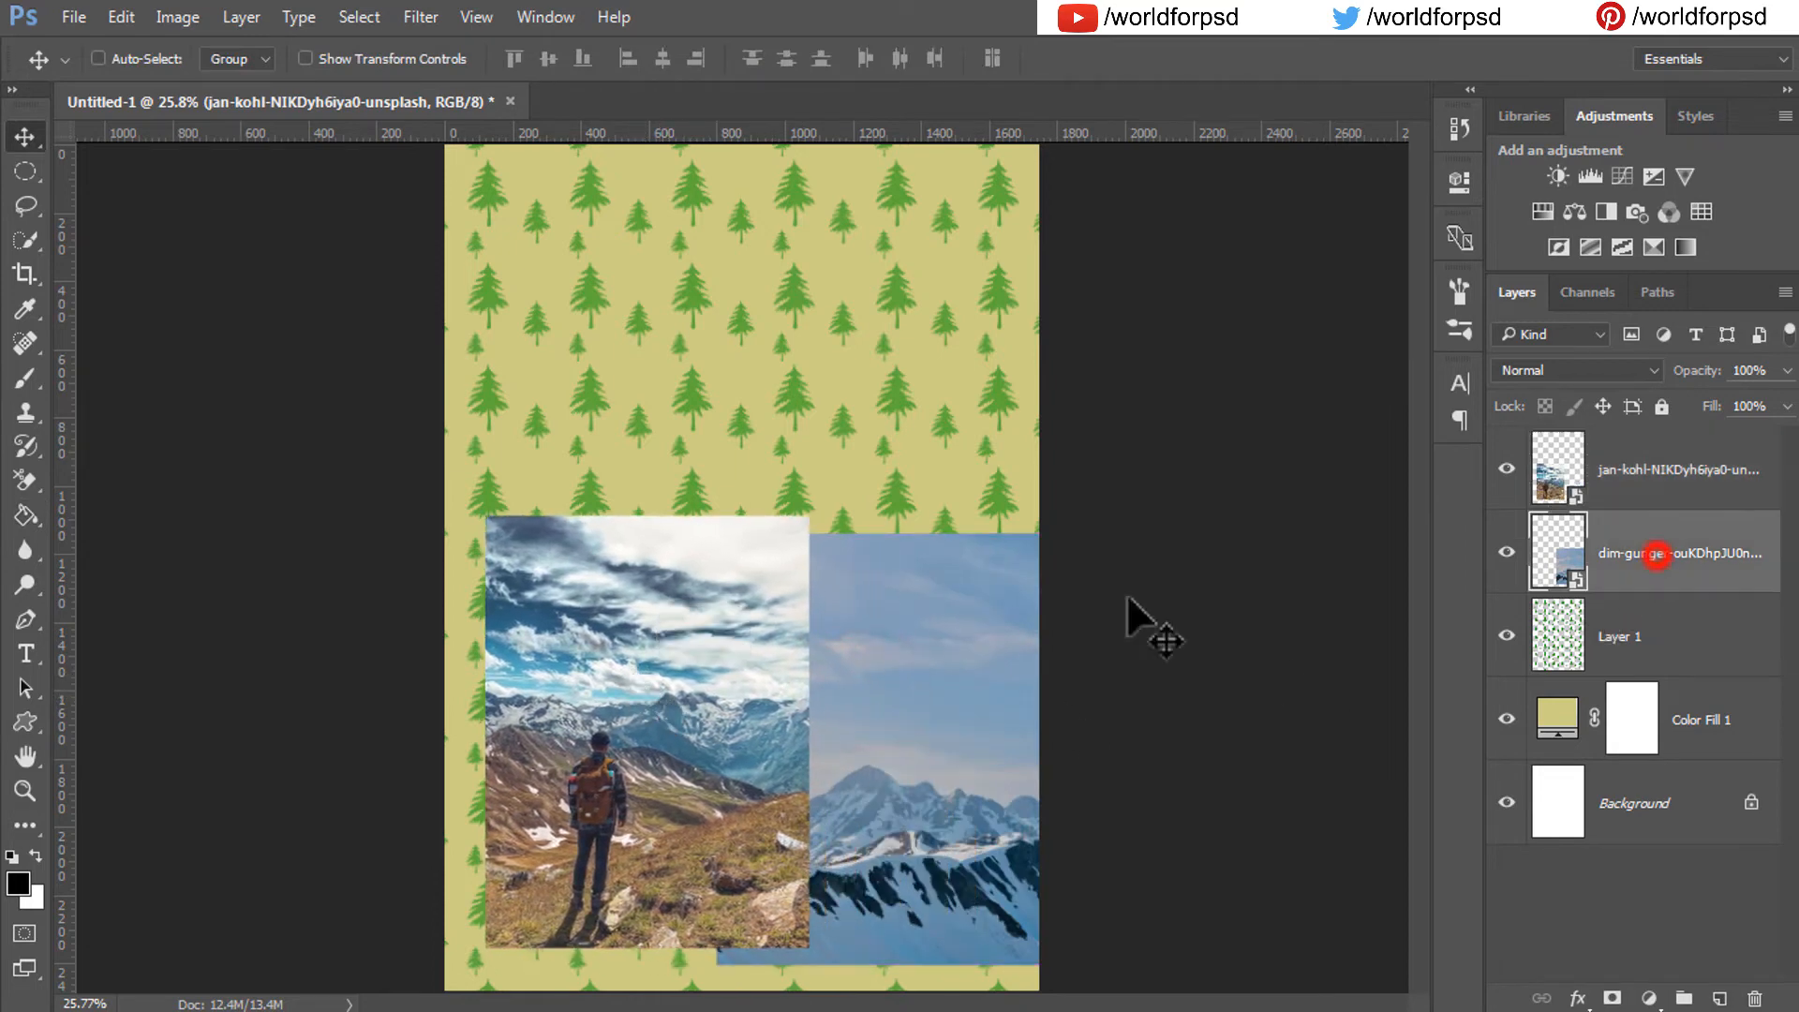
pyautogui.moveTo(972, 696); pyautogui.dragTo(953, 334)
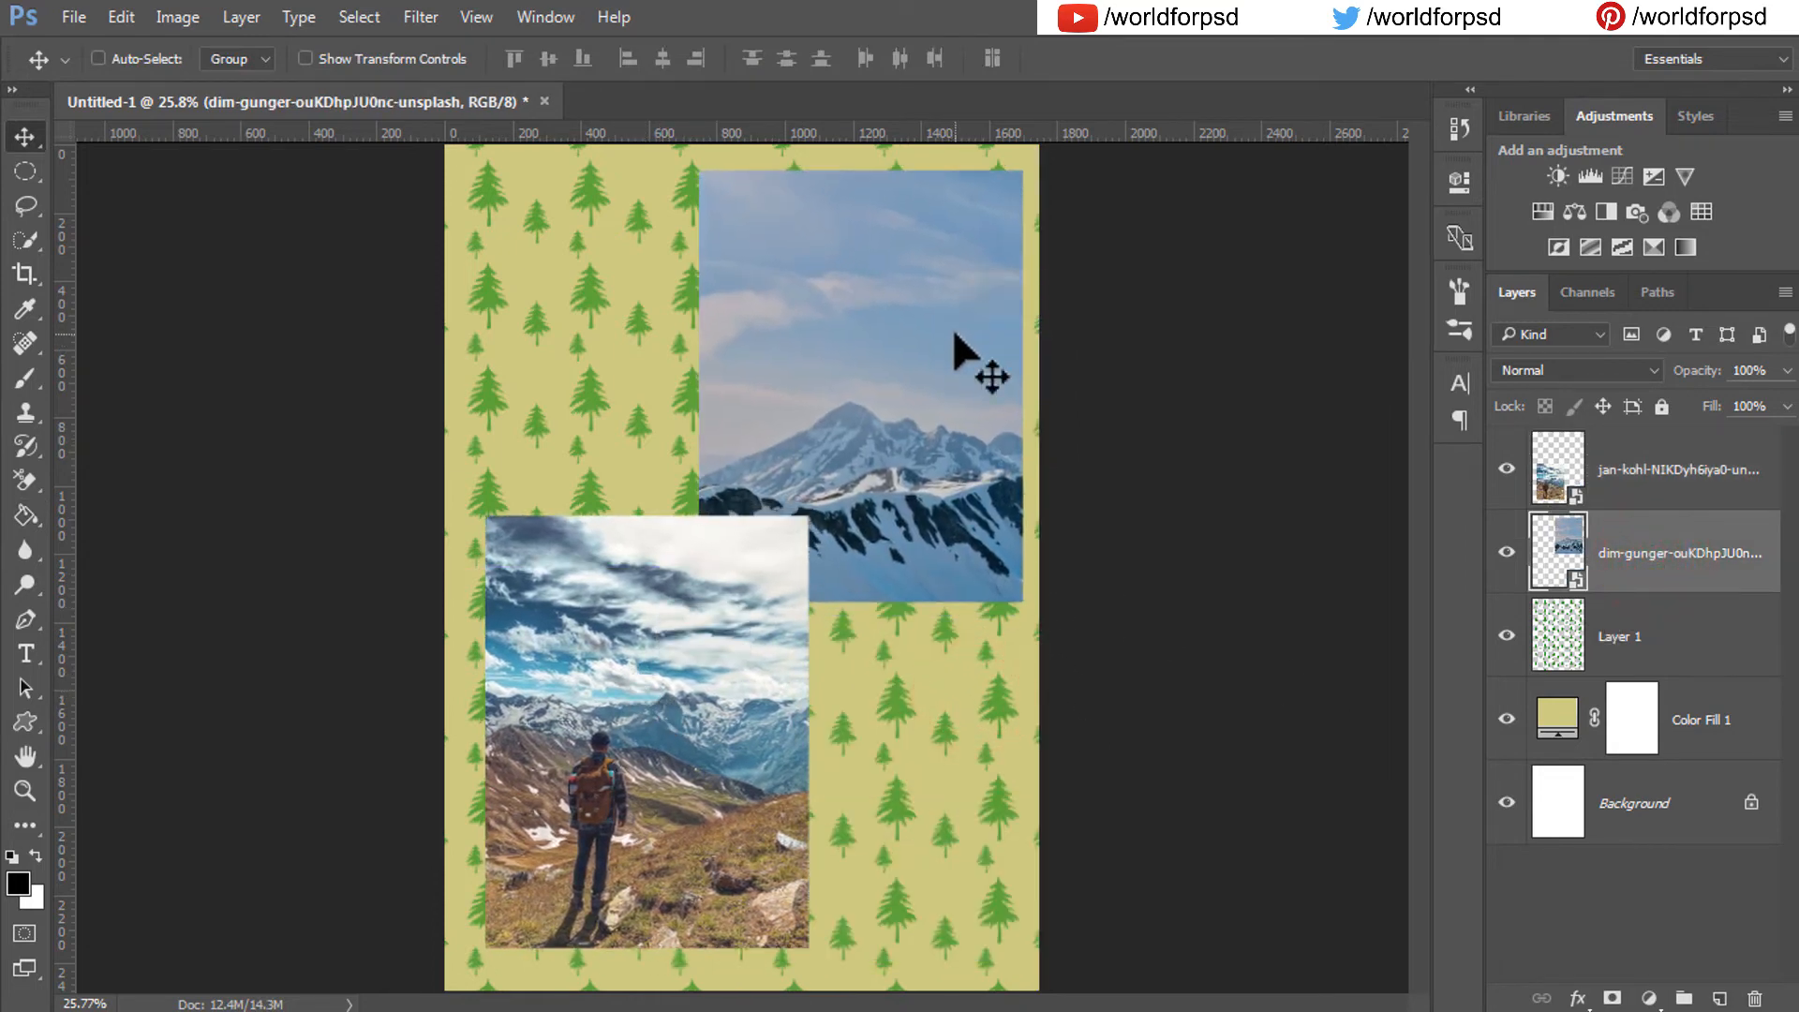
# Scale the snowy mountain photo down to about 4.2% and move it up so its lower edge meets the hiker photo's upper edge.
pyautogui.hotkey('ctrl', 't')
pyautogui.moveTo(693, 173); pyautogui.dragTo(802, 258)
pyautogui.click(888, 58)
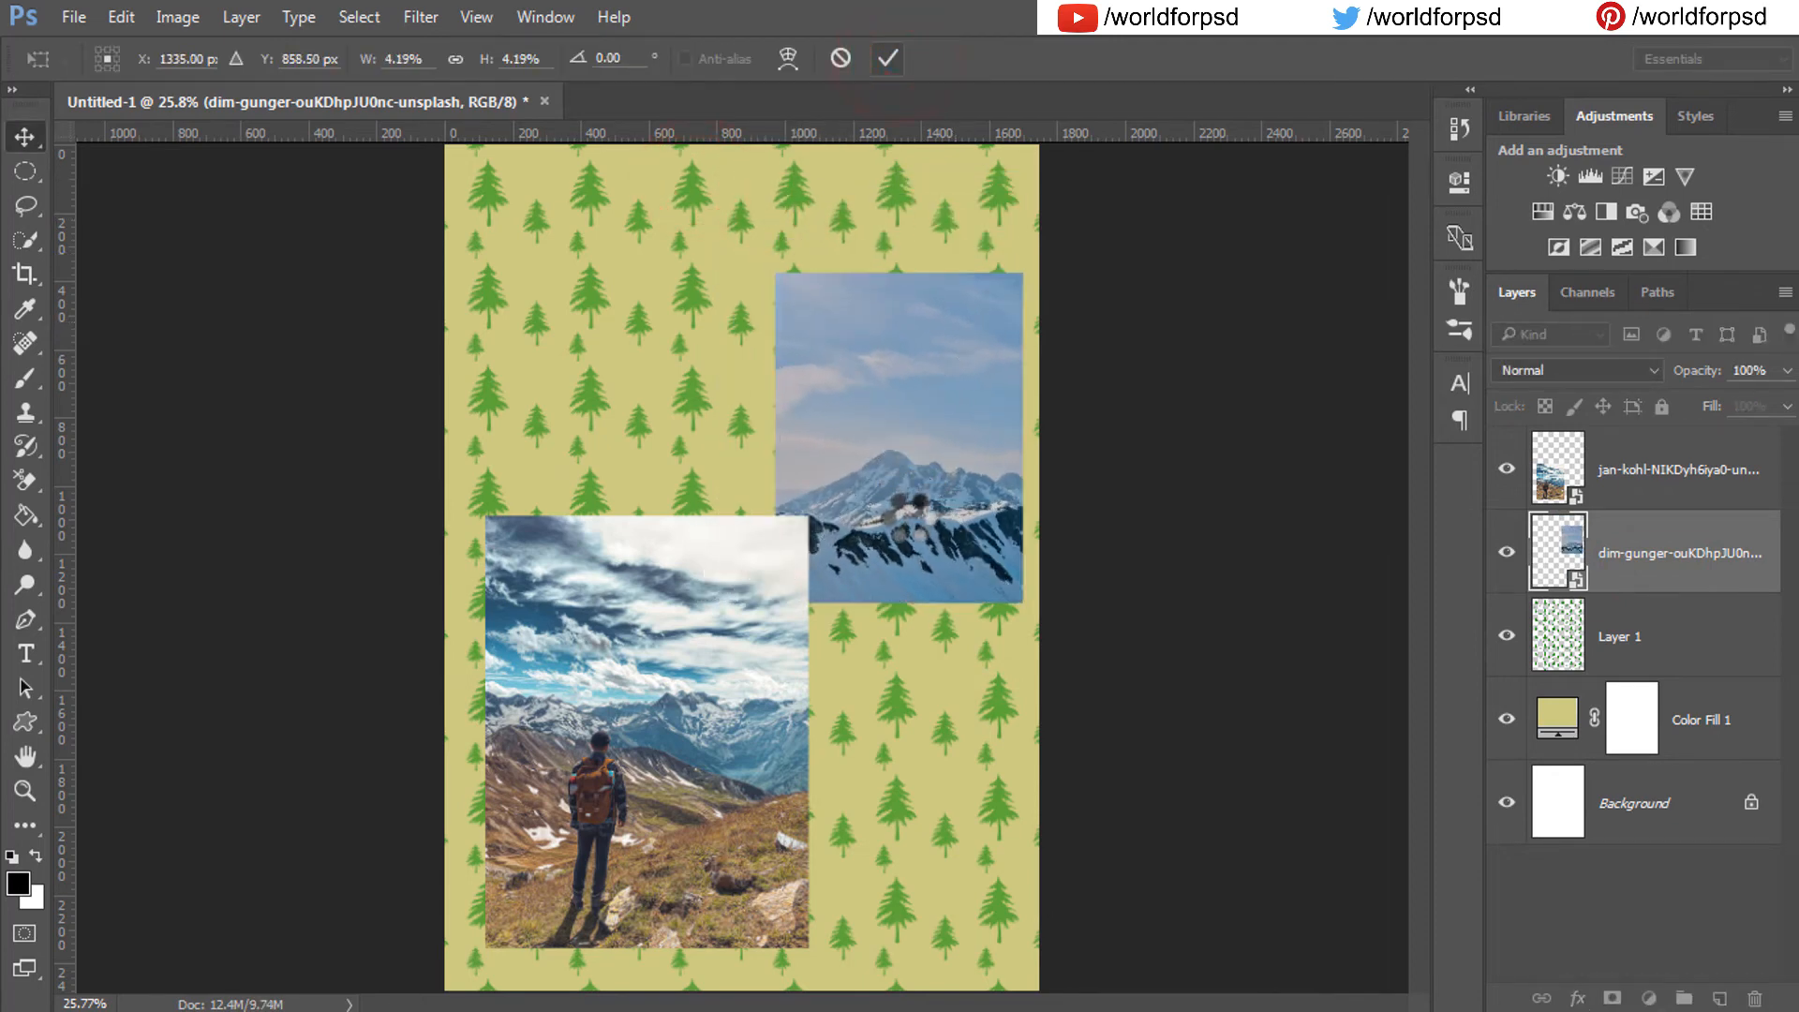
pyautogui.moveTo(904, 525); pyautogui.dragTo(903, 442)
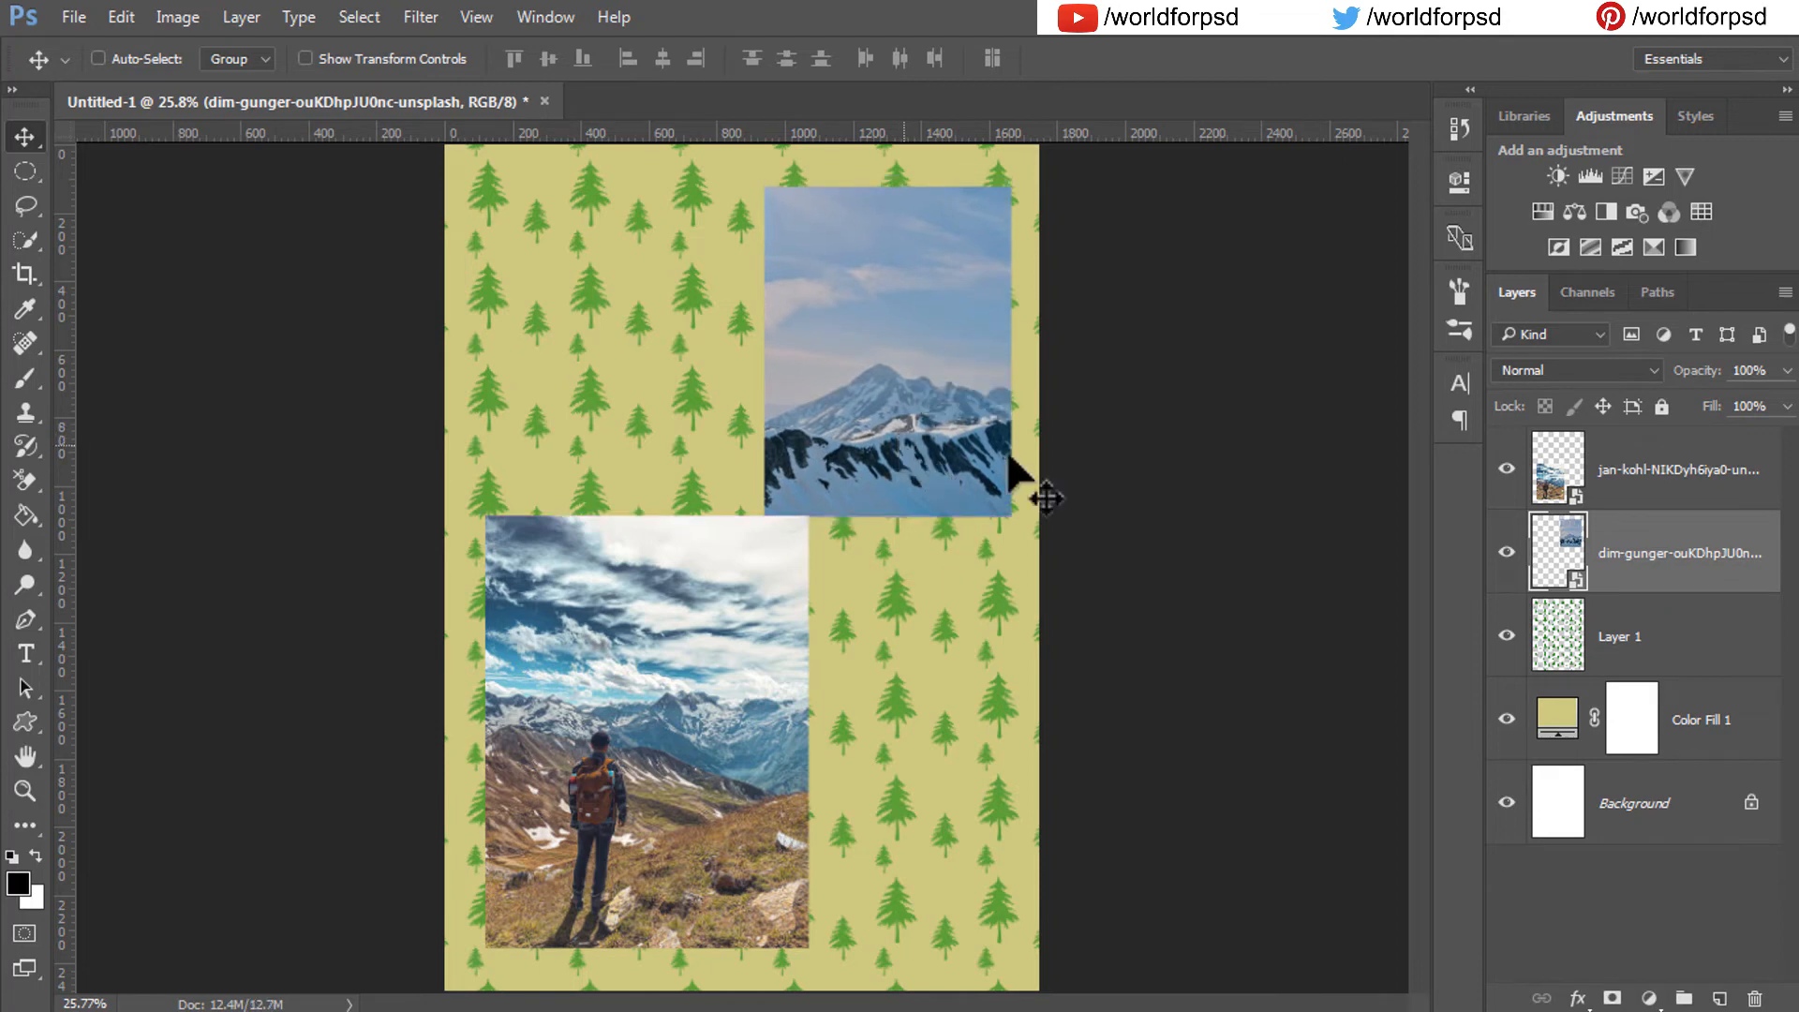